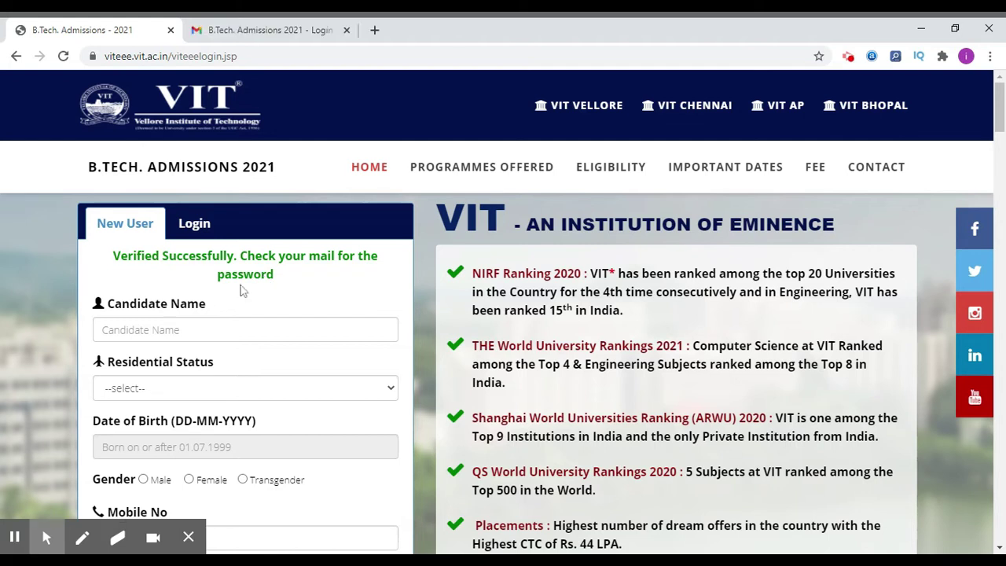
Log in with the registered e-mail, the account password and the captcha code.
click(197, 223)
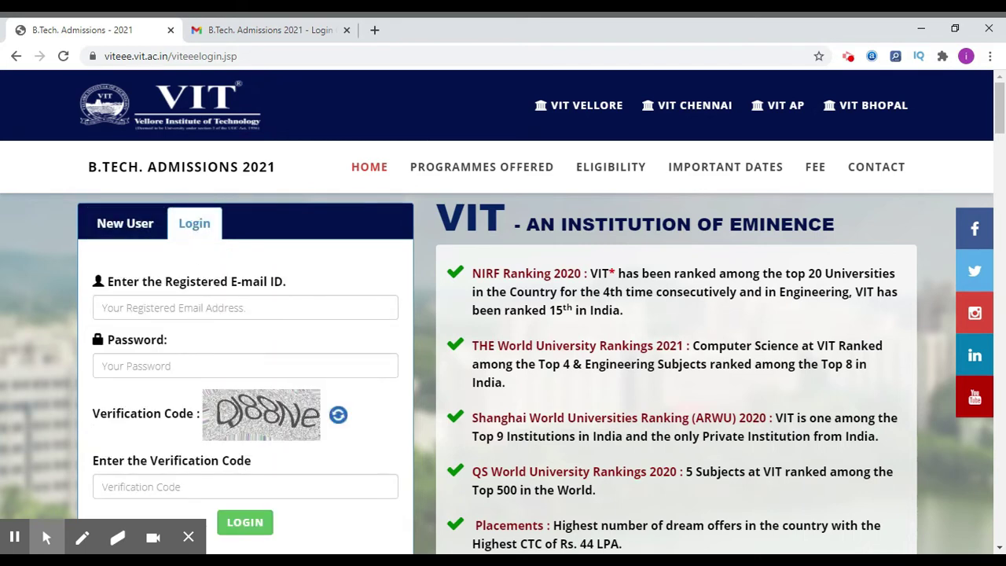
click(192, 305)
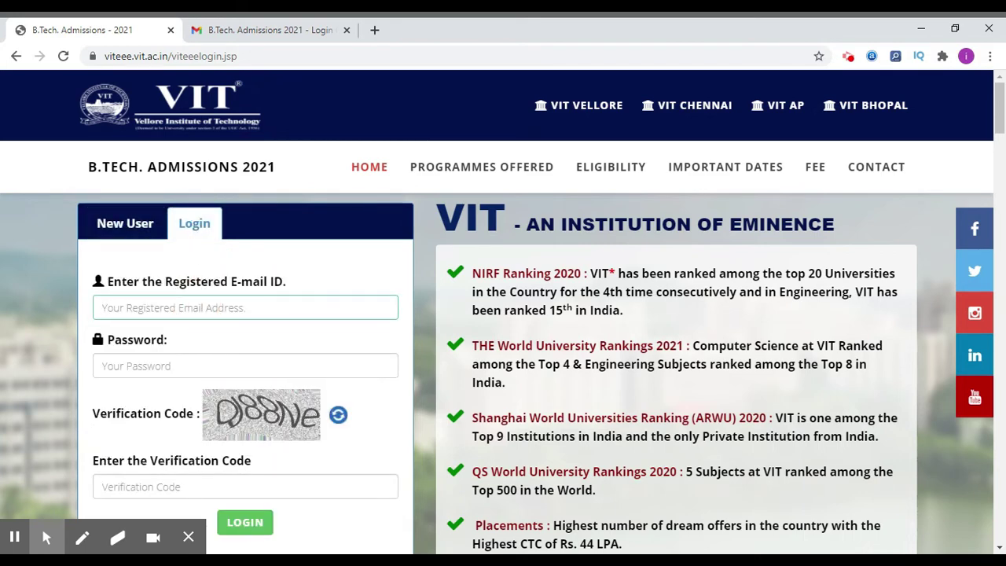
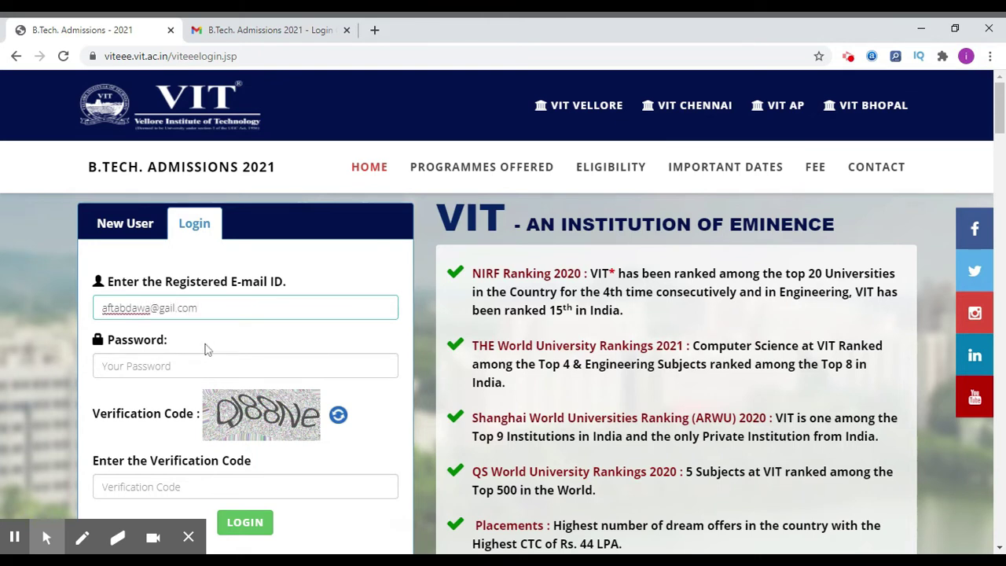
click(165, 309)
text(m)
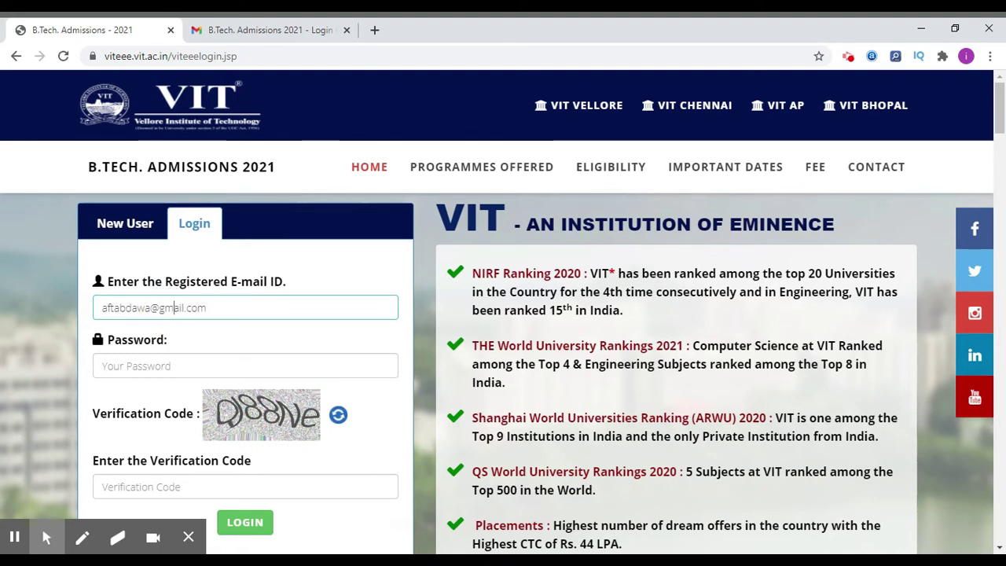
click(168, 364)
text(********)
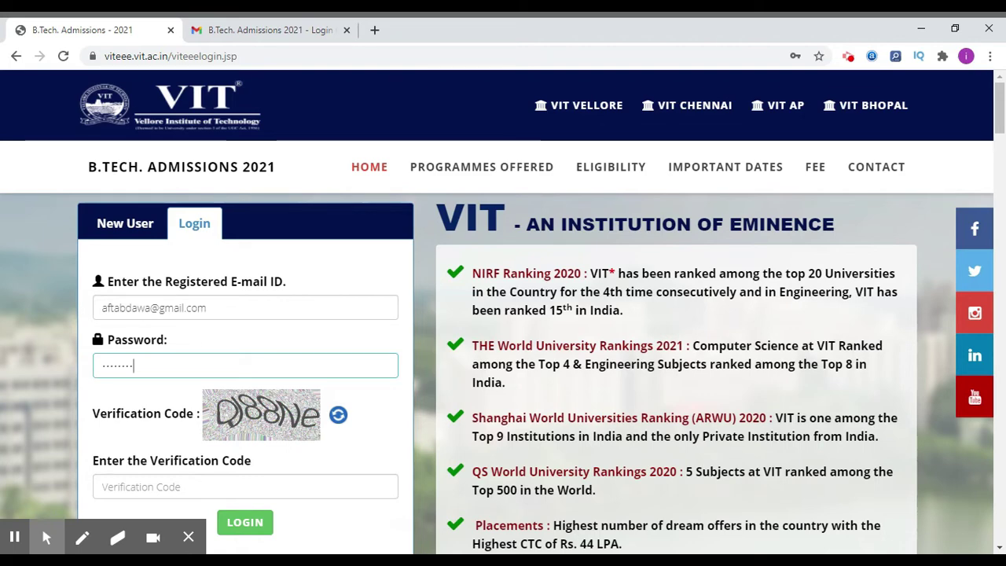
scroll(503, 314, down, 1)
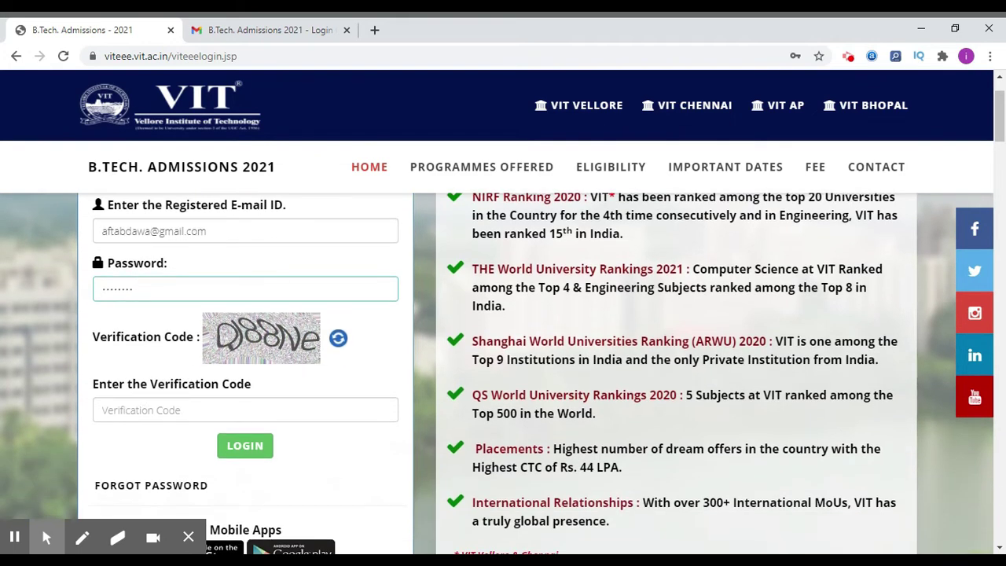
key(Tab)
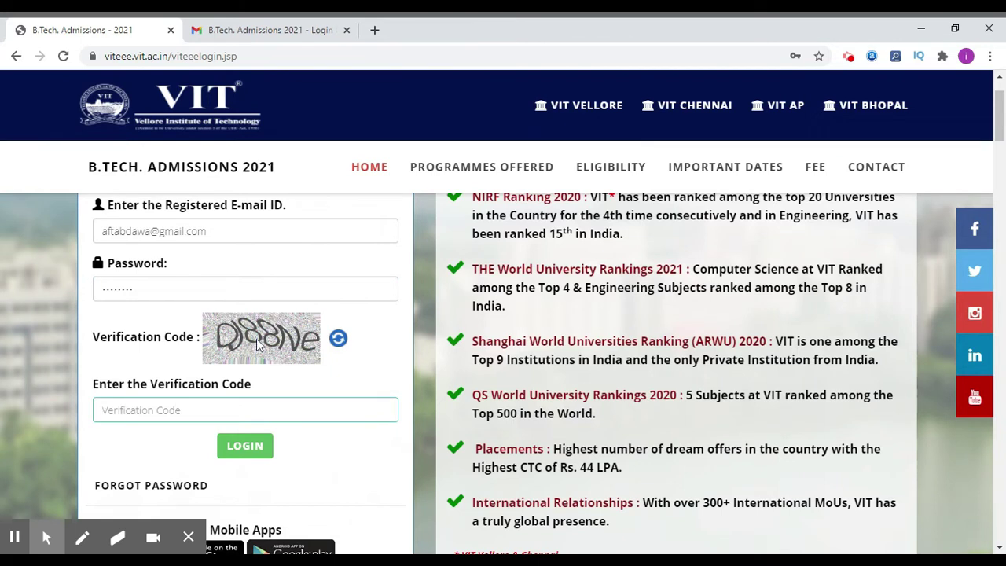
text(D)
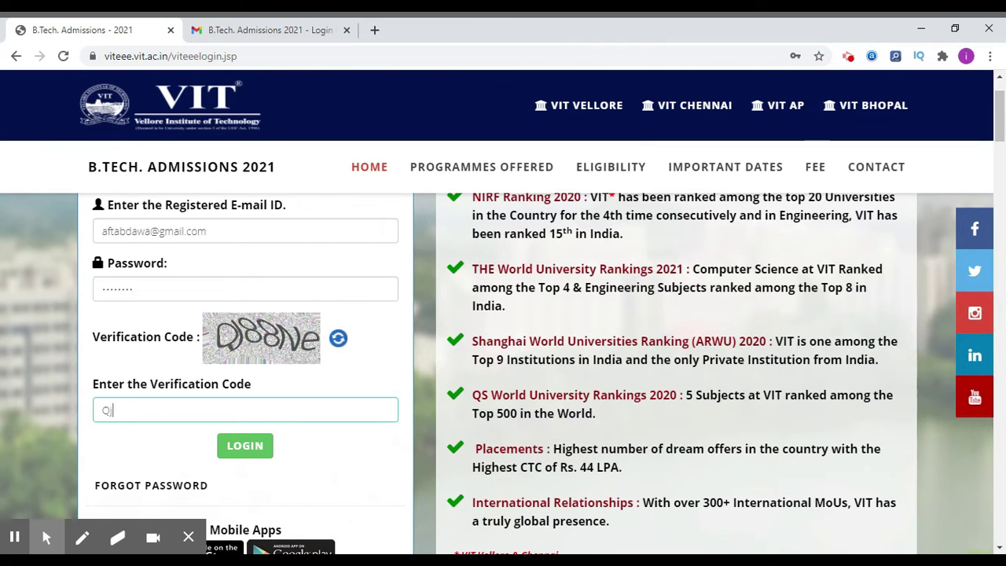
text(J88NE)
click(253, 457)
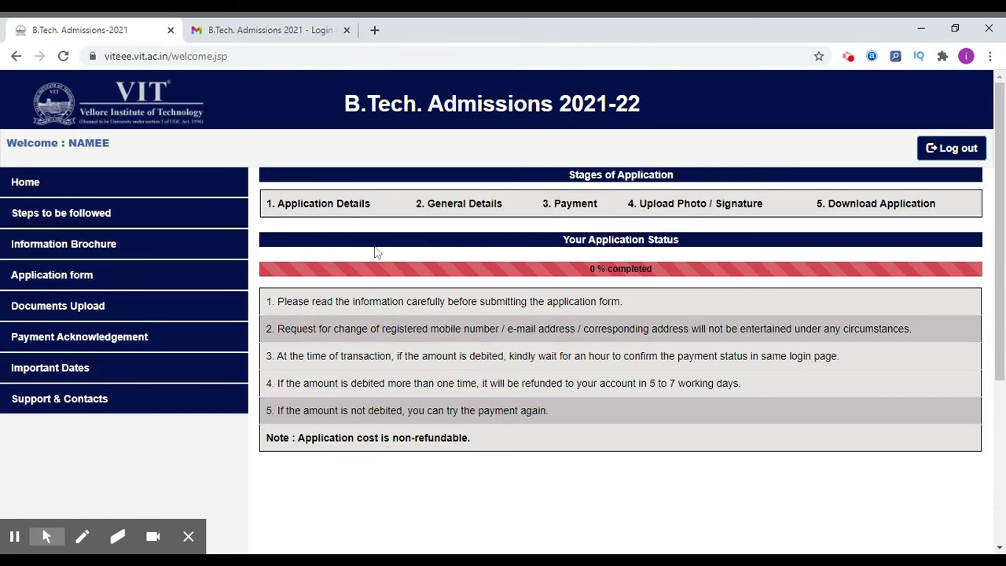
Open the Application form, tick the 'I am aware…' declaration and accept with I Agree.
double_click(353, 203)
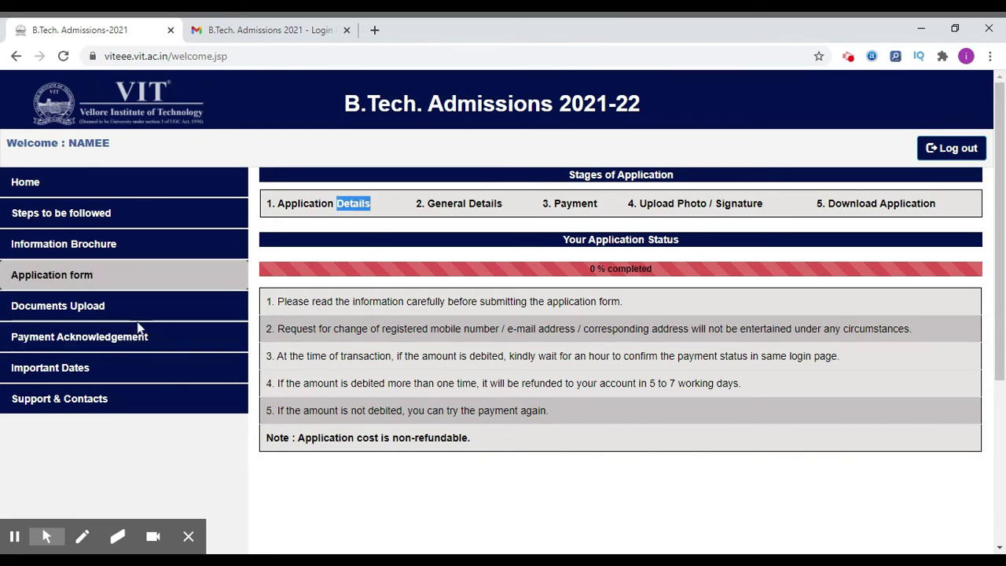
click(69, 283)
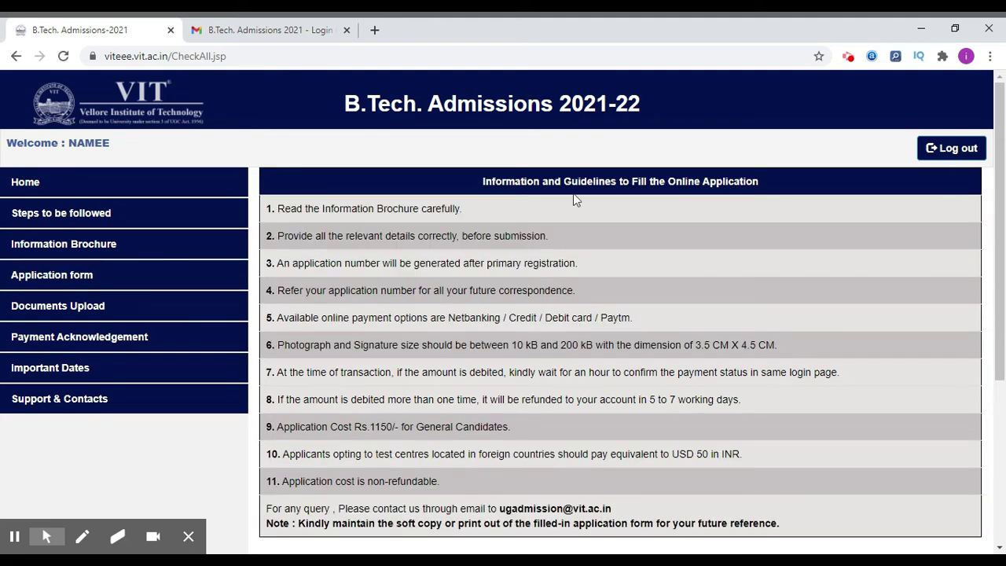
scroll(521, 251, down, 3)
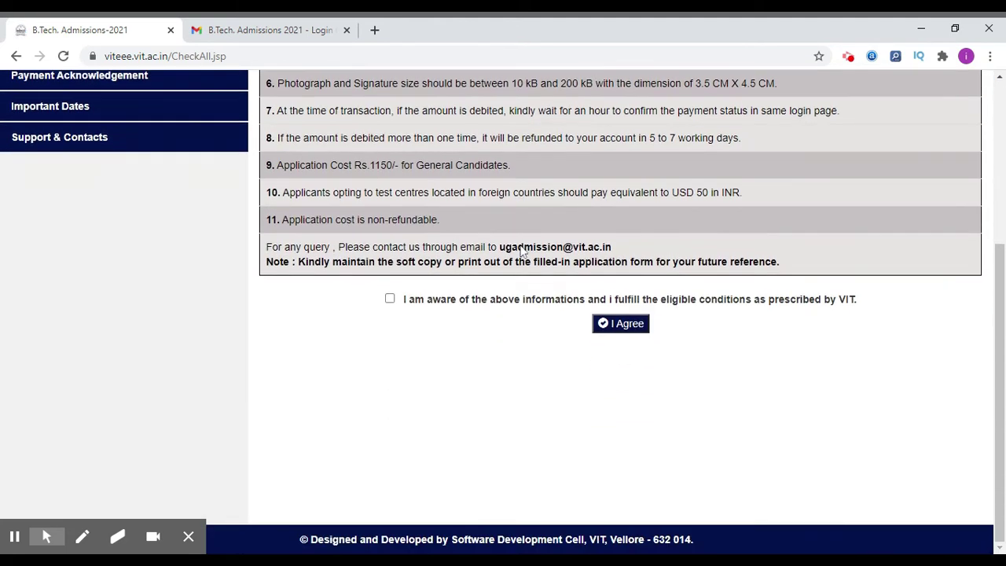
click(391, 299)
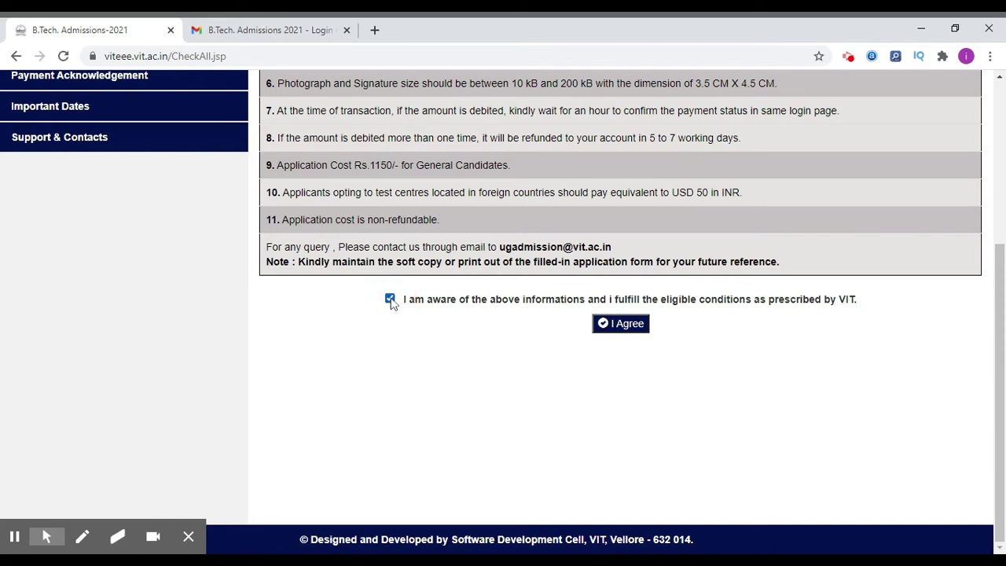
click(628, 333)
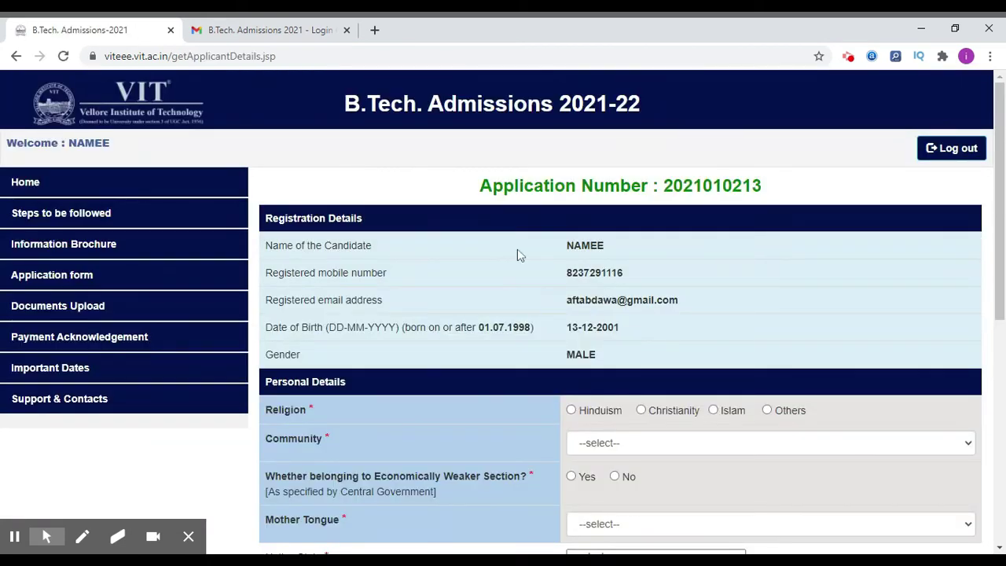
Set religion Others, community General/OC, EWS No, mother tongue Hindi, native state Delhi.
scroll(548, 315, down, 3)
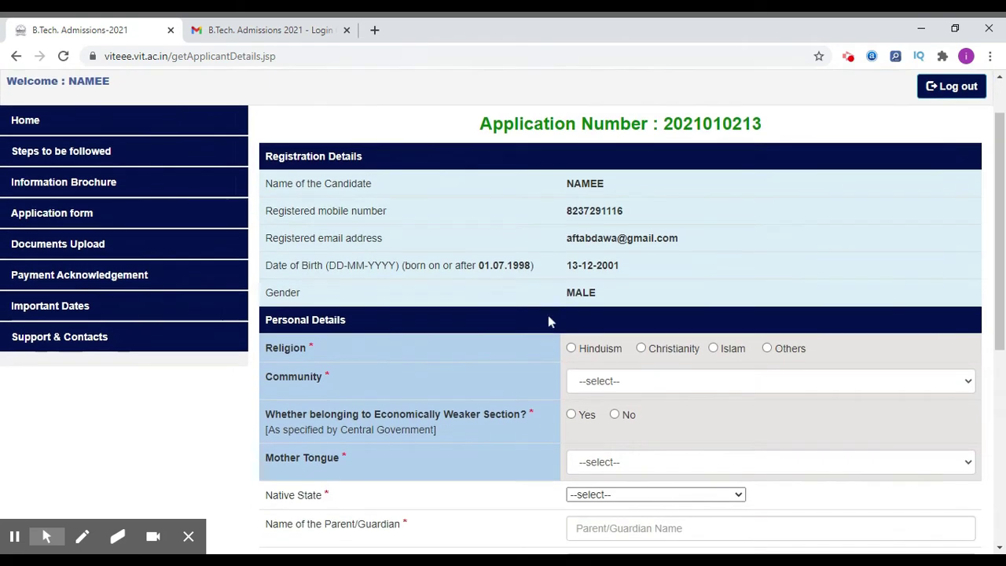
scroll(548, 321, down, 1)
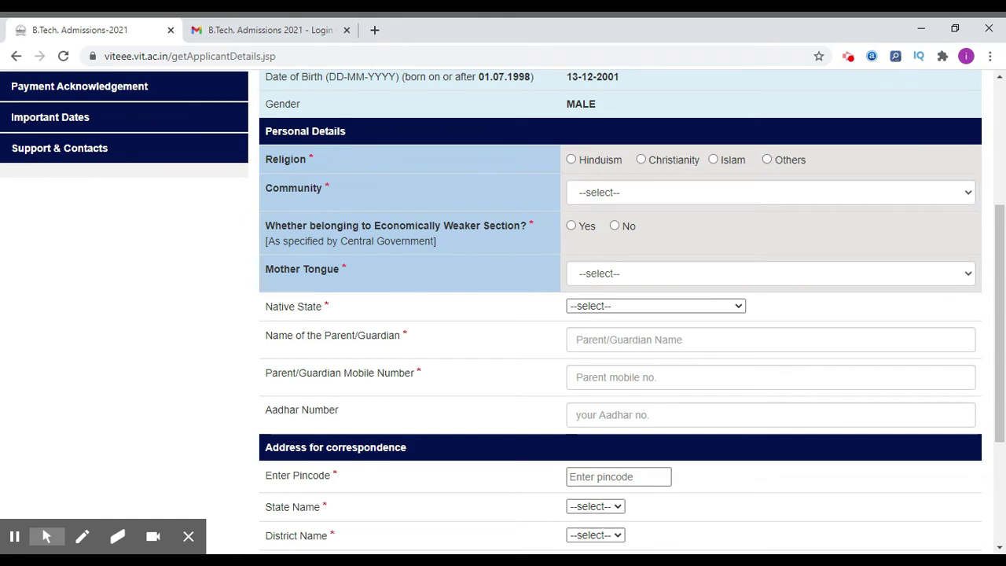
click(767, 160)
click(760, 193)
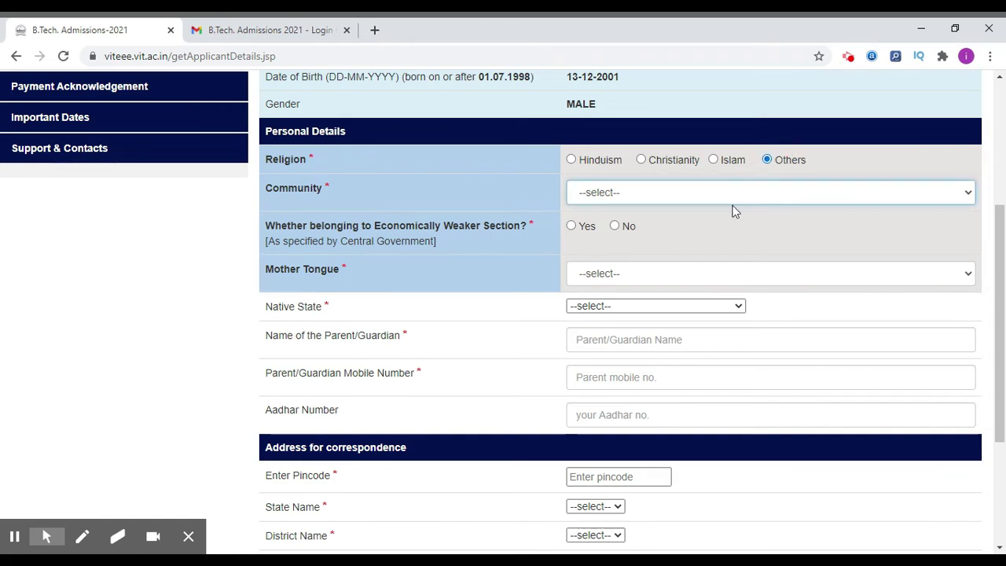
click(636, 209)
click(616, 228)
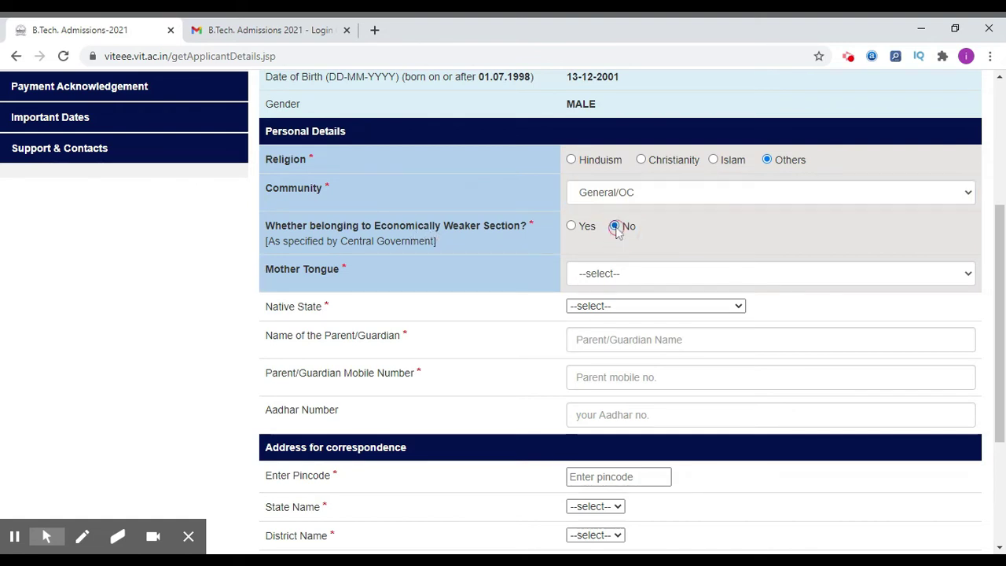
click(629, 275)
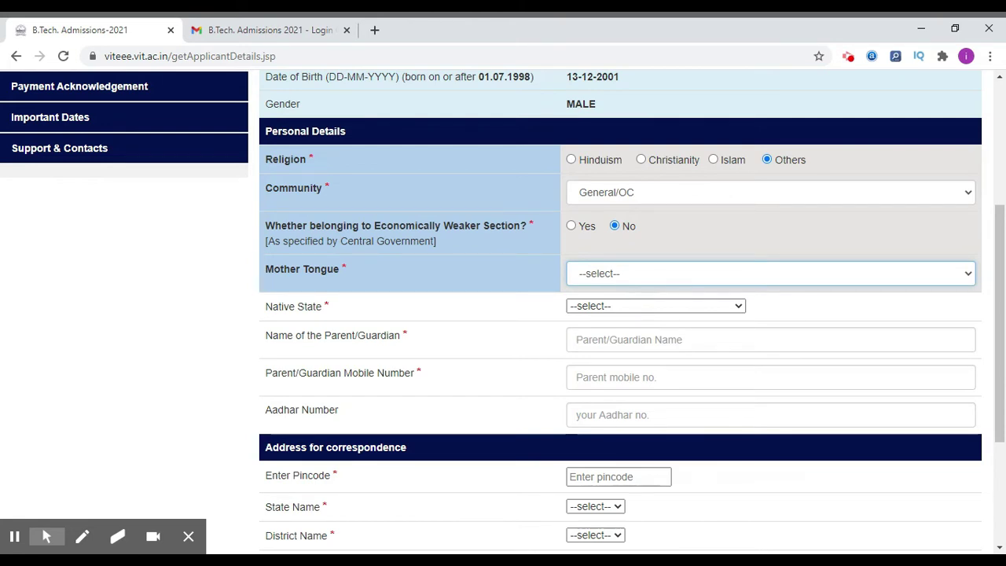
key(h)
click(623, 308)
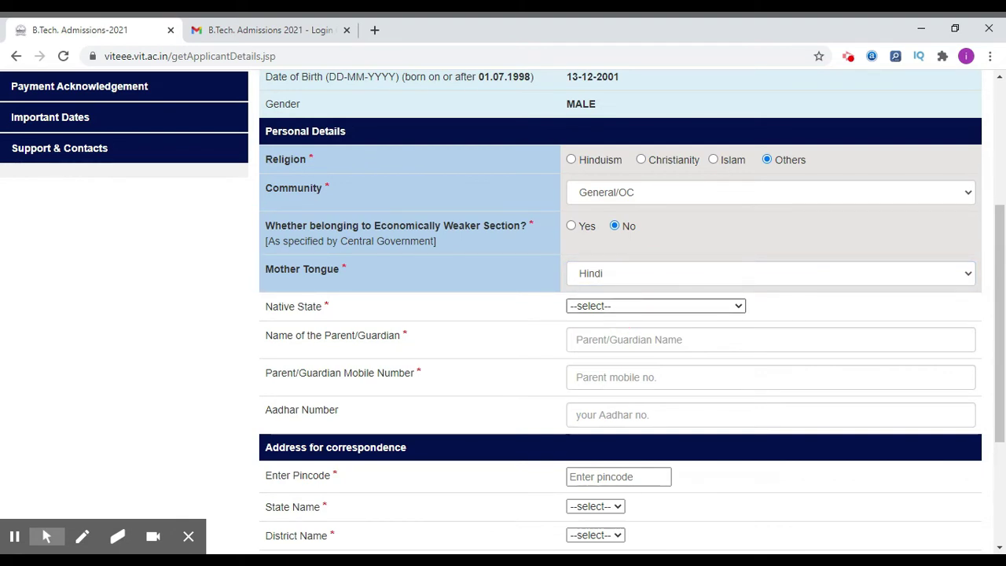
key(d)
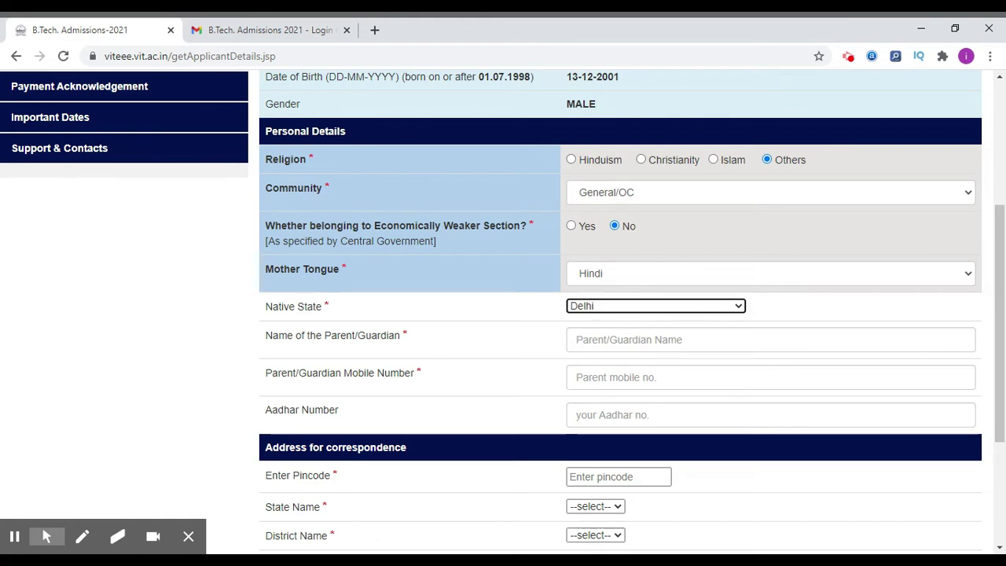
Enter the parent/guardian's name and mobile number.
click(634, 338)
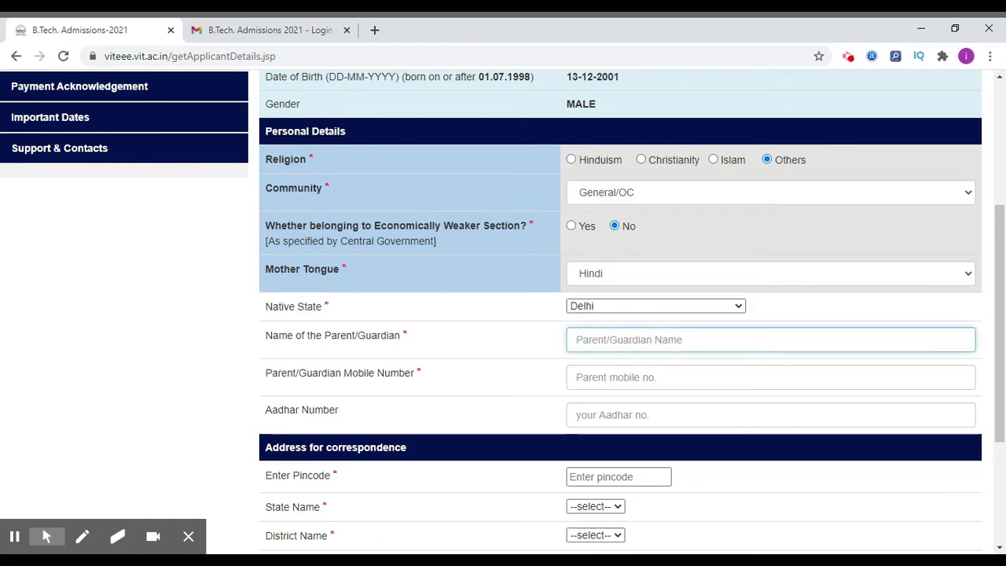
text(PAREN)
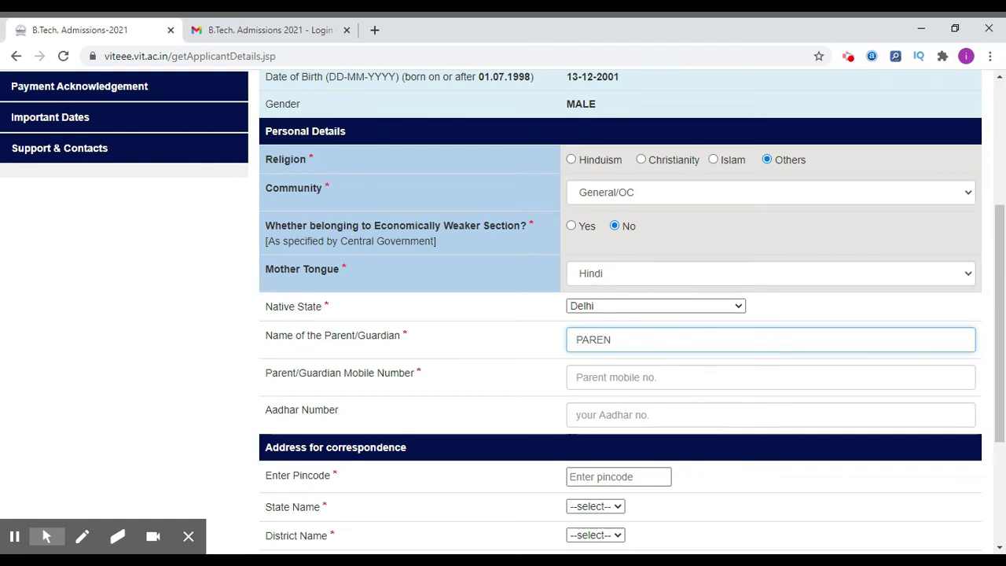
click(622, 375)
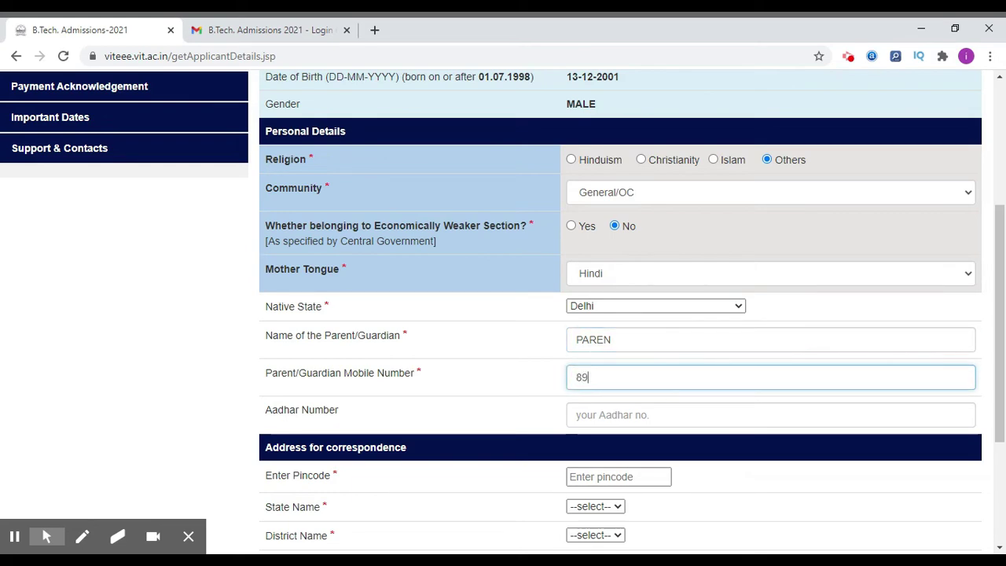
Fill in the correspondence pincode, both address lines and the town/city.
scroll(602, 398, down, 2)
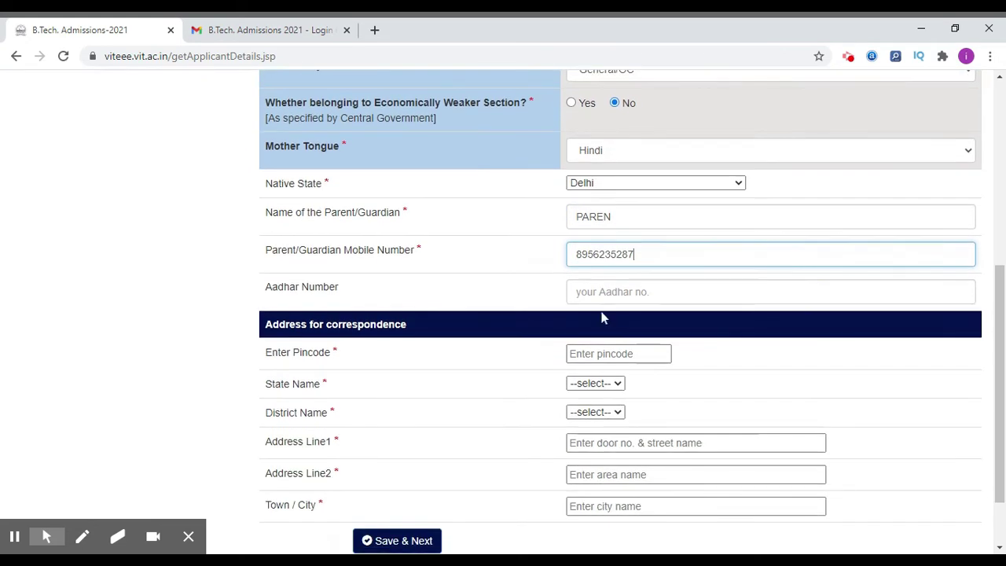
scroll(512, 323, down, 1)
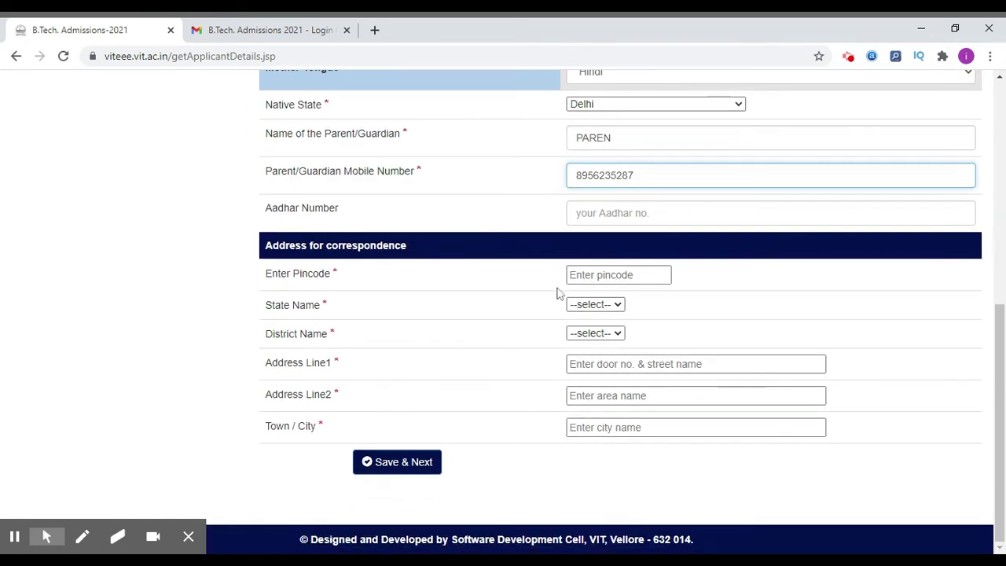
click(588, 275)
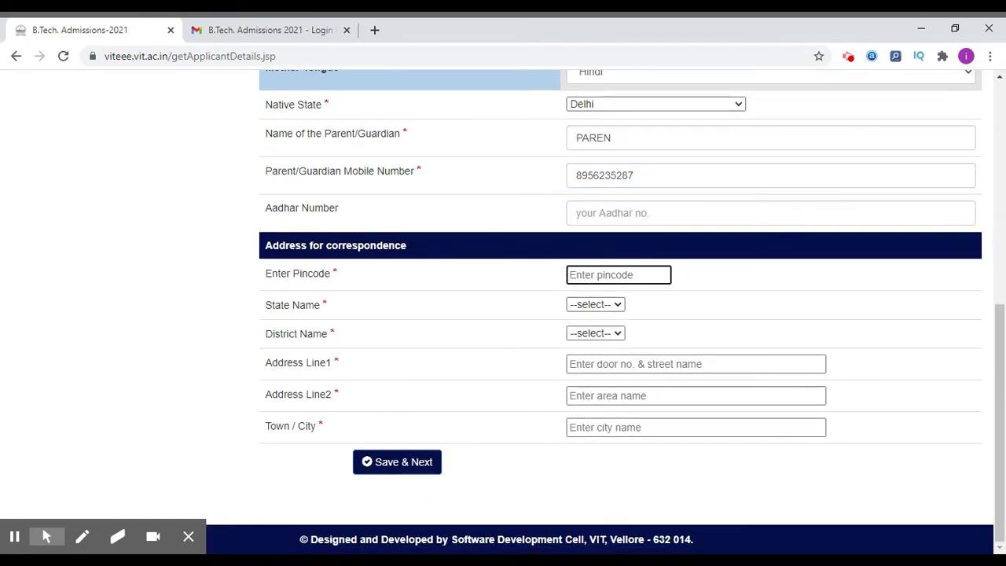
text(401208)
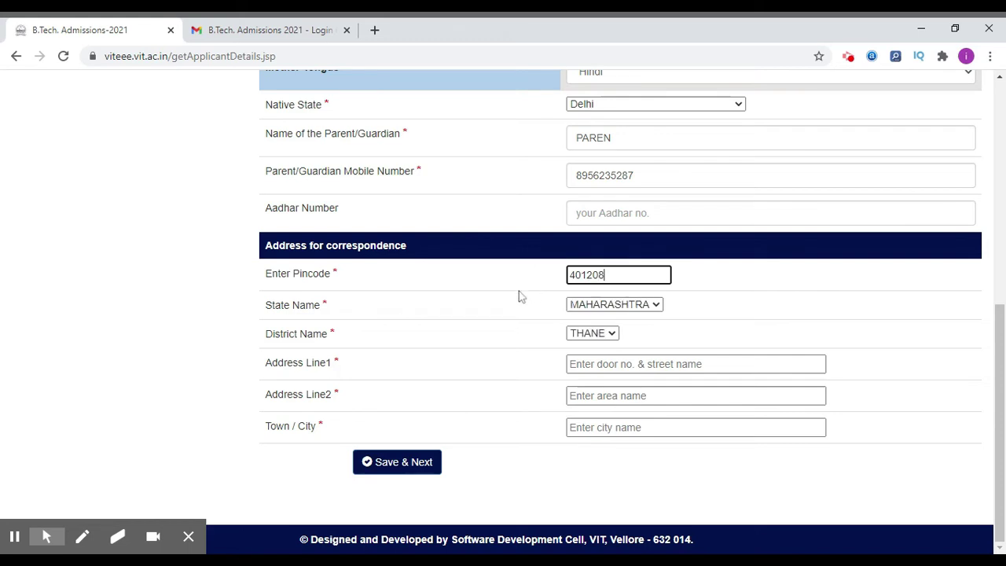
click(492, 300)
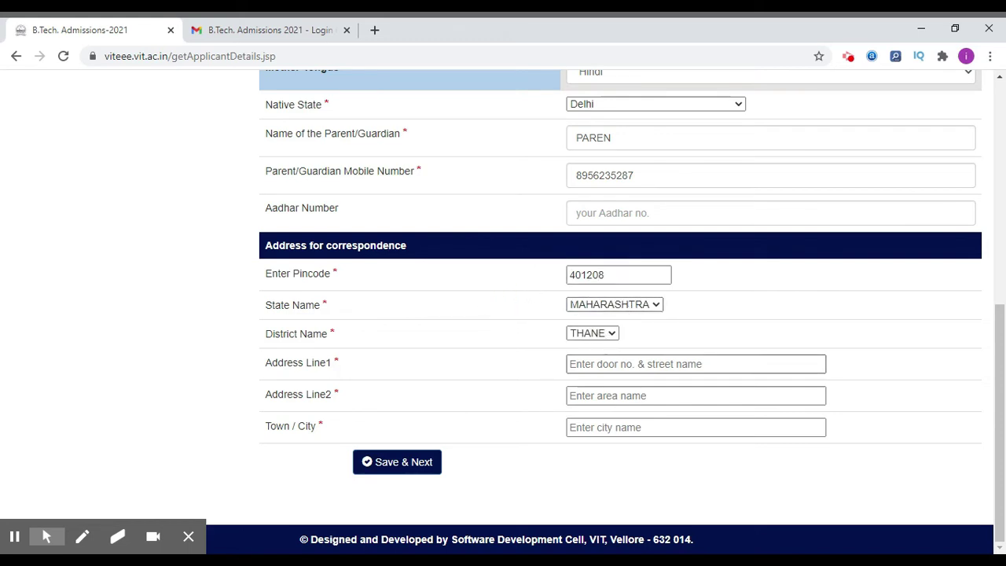
click(676, 364)
text(ADD)
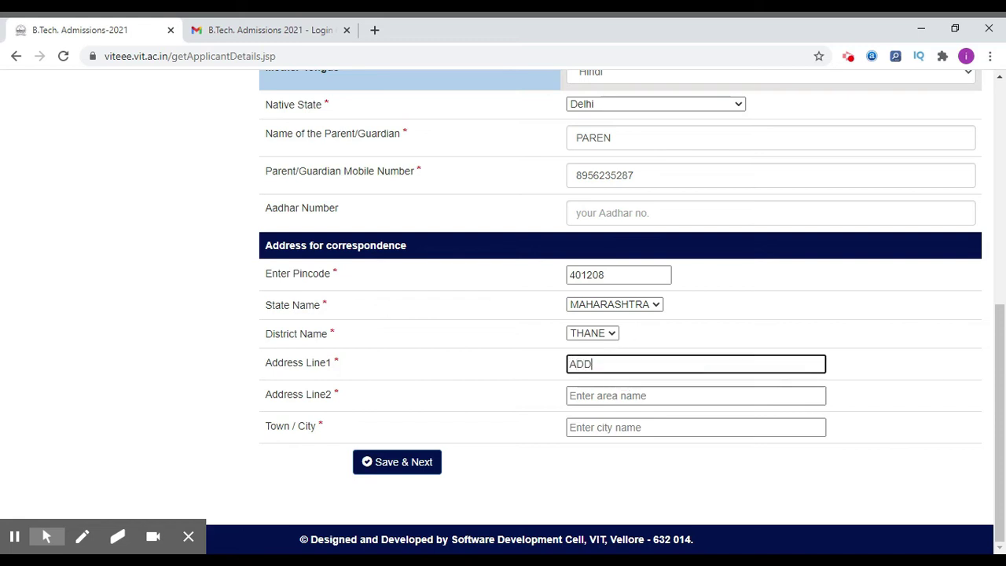
text(RESS)
click(624, 390)
text(AD)
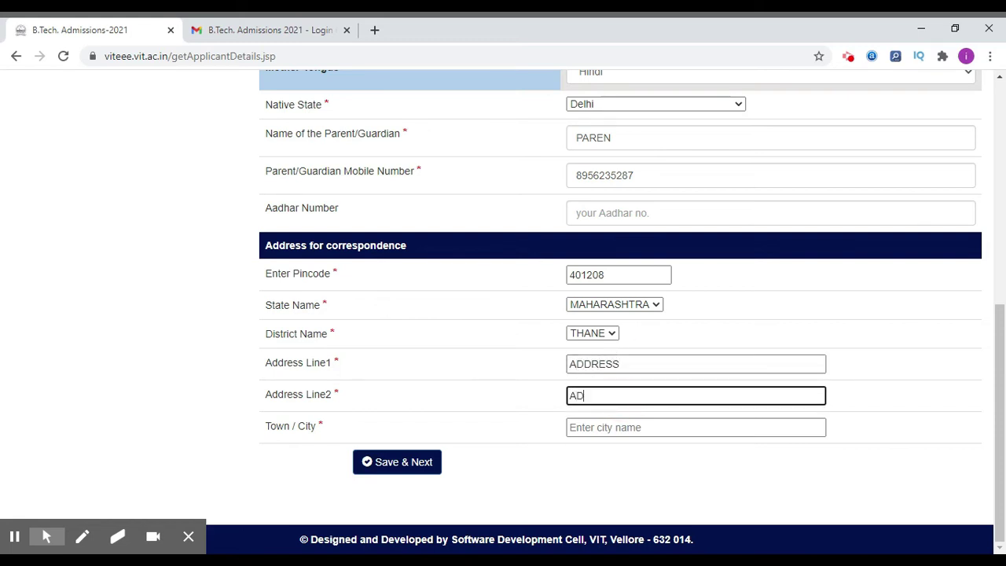
text(DRESSS 2)
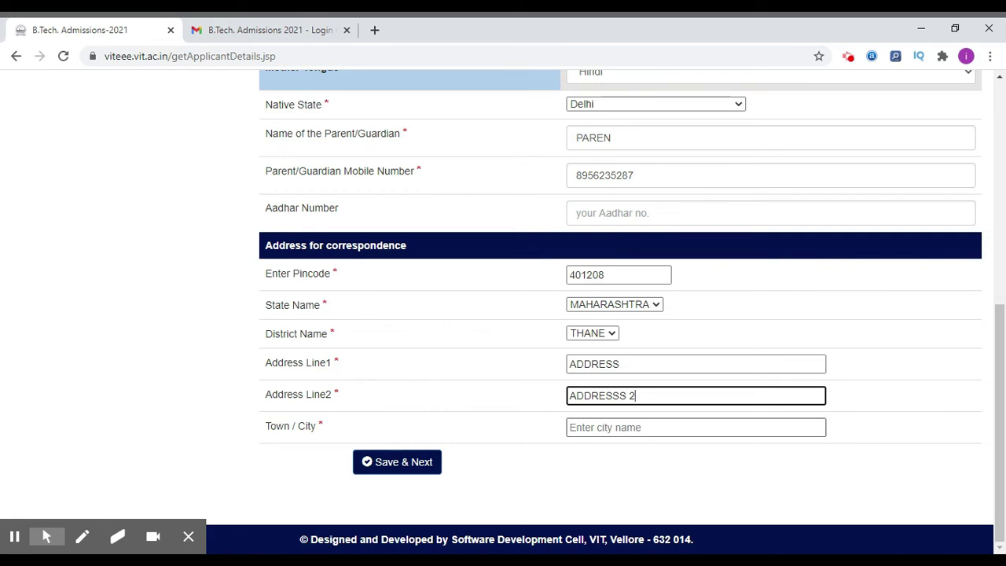
click(637, 427)
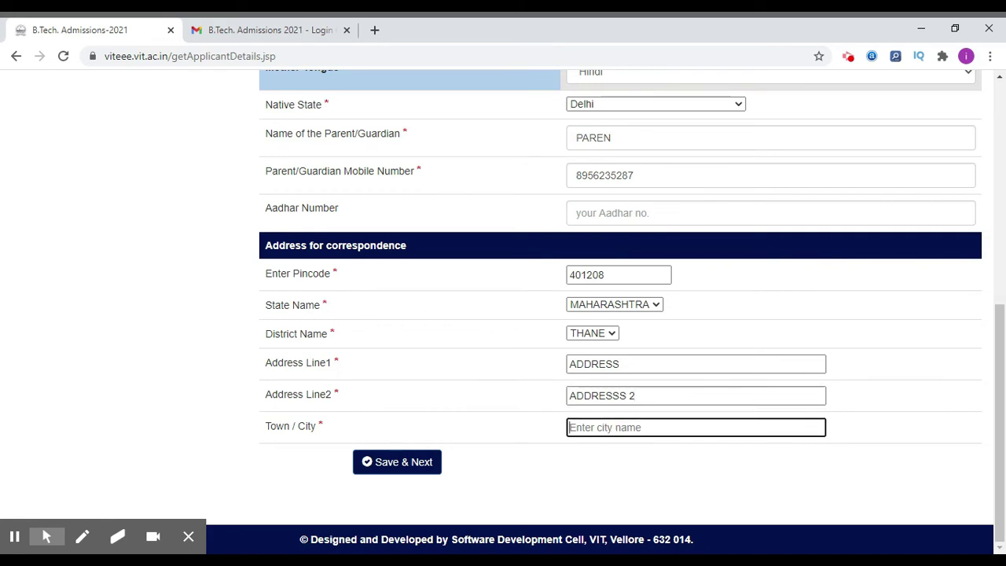
text(PAL)
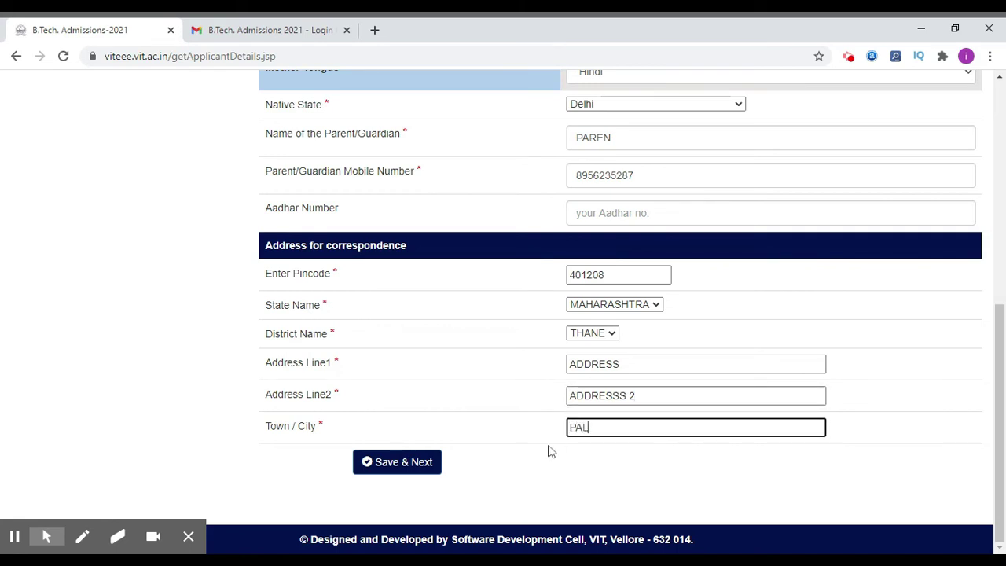
text(GHAR)
click(509, 437)
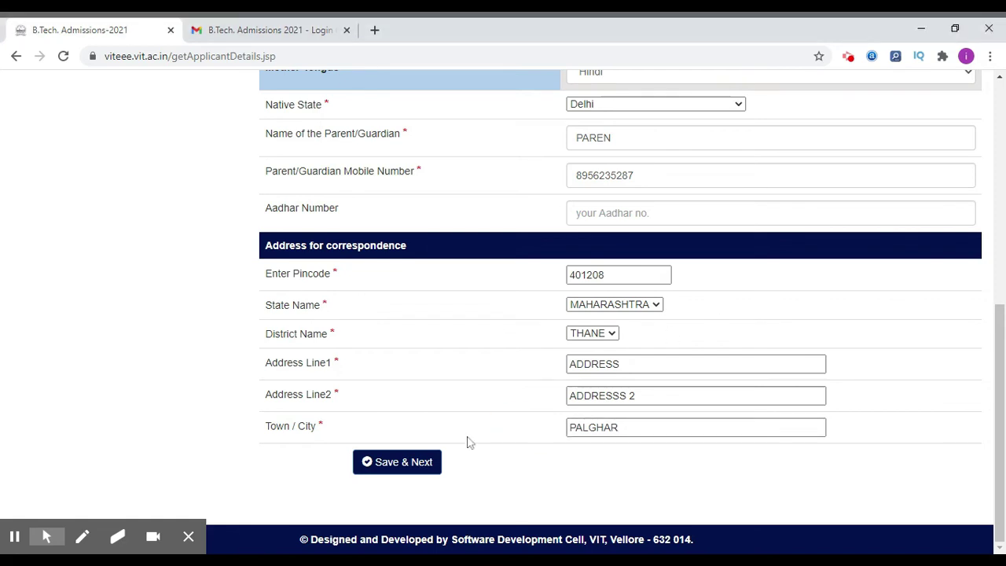
Save applicant details, then set medium English, mode Regular, the school pincode and CBSE board.
click(421, 466)
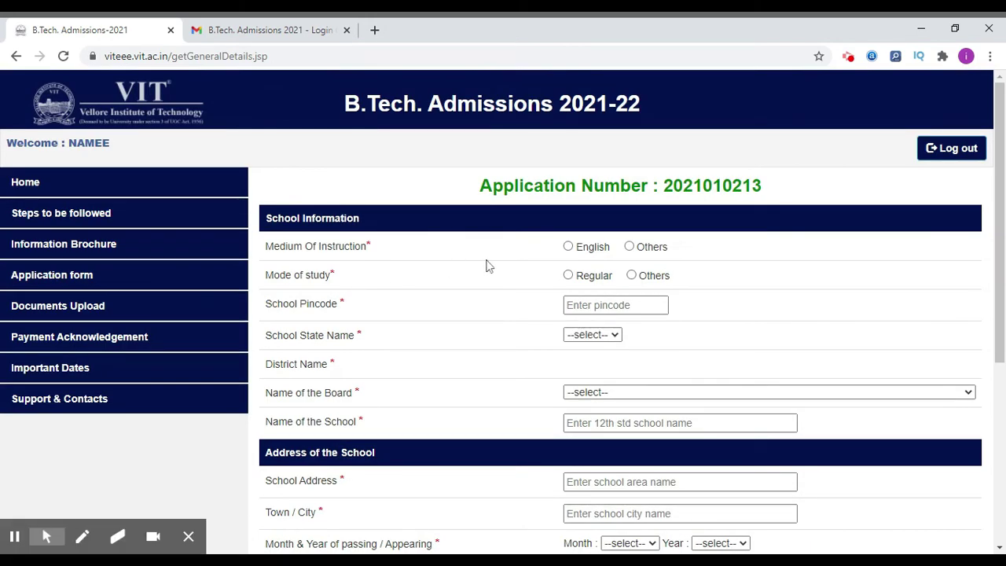
click(568, 247)
click(568, 276)
click(596, 305)
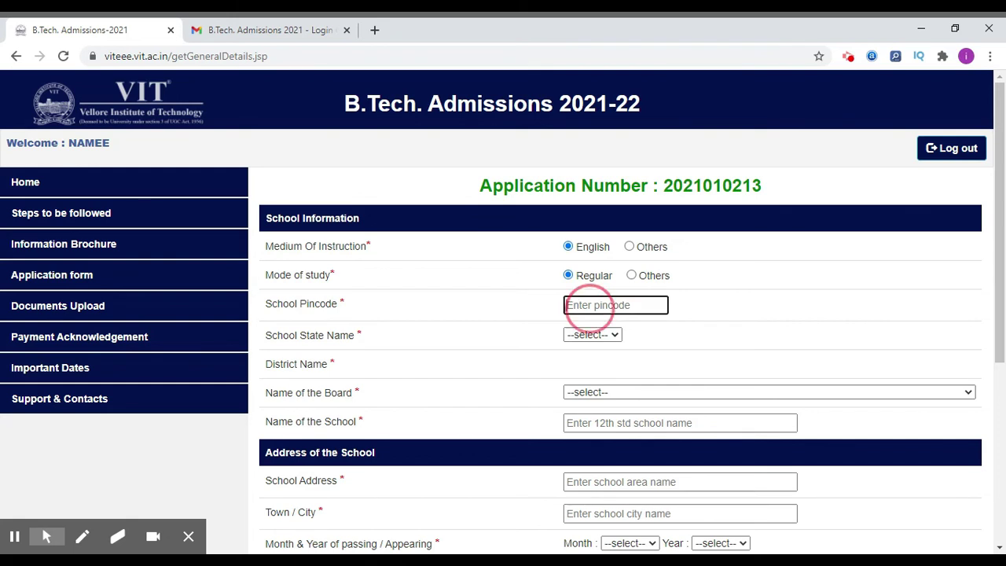
text(401208)
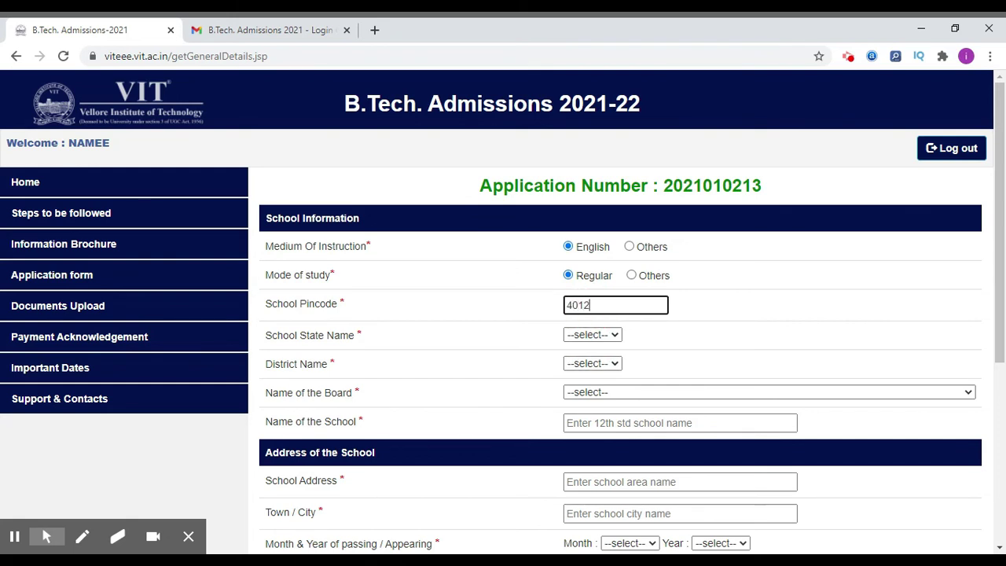
click(484, 327)
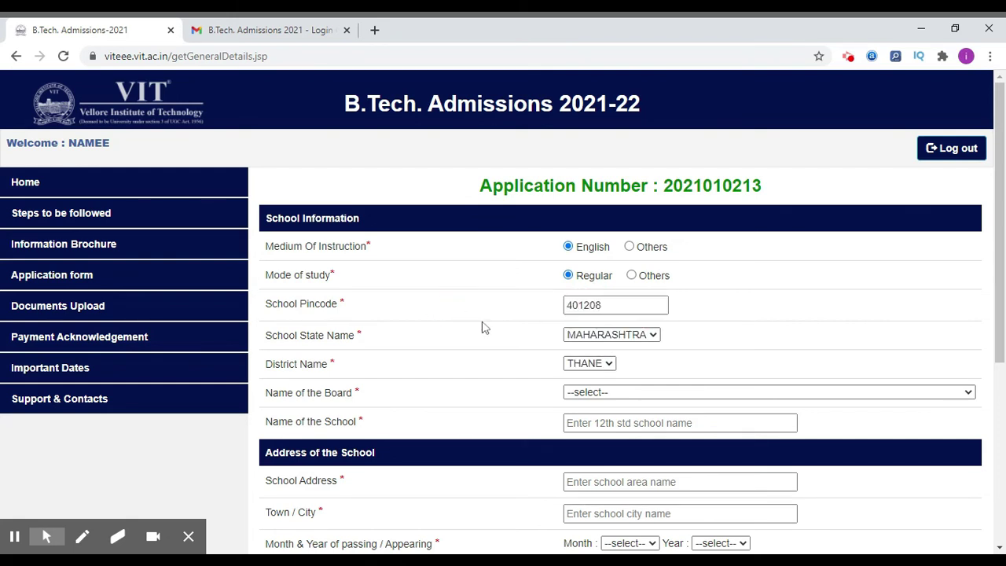
click(592, 393)
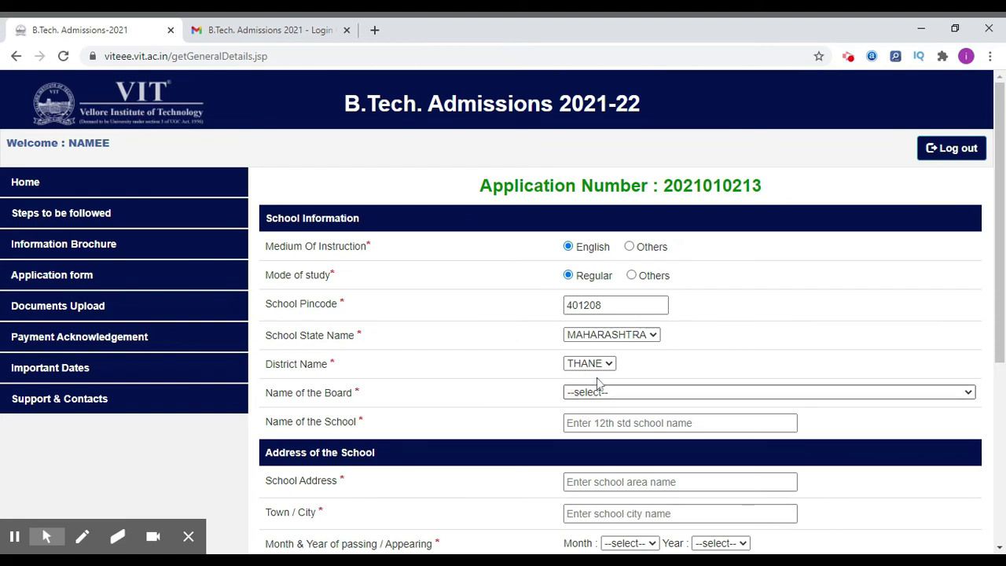
click(629, 262)
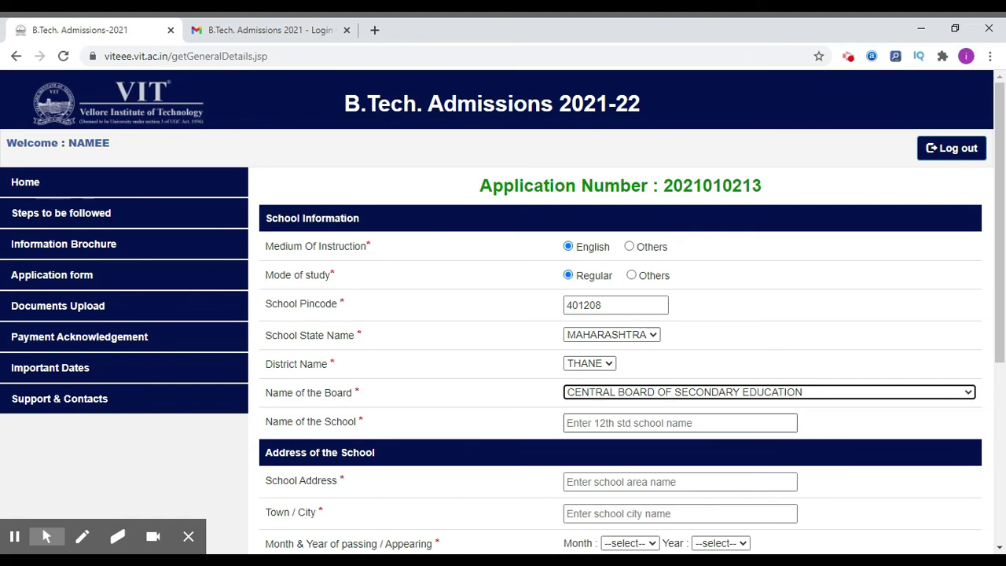
Enter the school name, address 'SCHOOL ADRESS', town 'SCHOOL TOWN', and passing month APR.
click(652, 426)
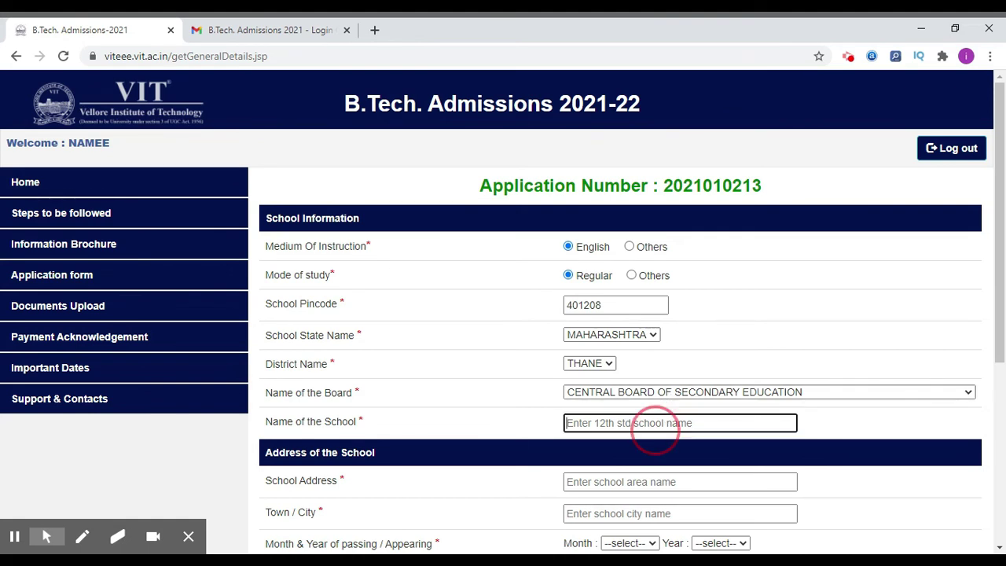
text(SCHOOL)
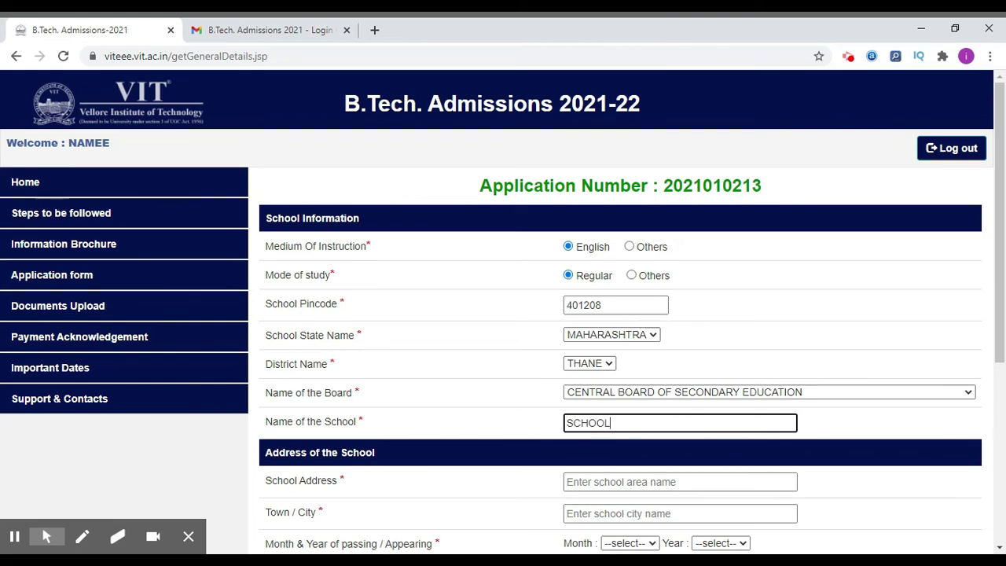
text(E)
scroll(438, 304, down, 3)
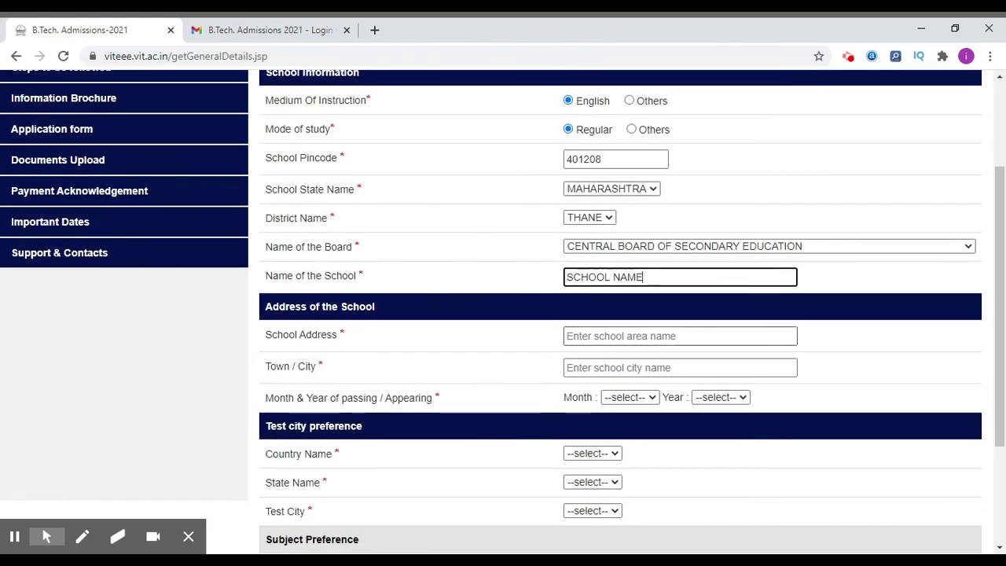
click(598, 336)
text(SCHOOL ADRESS)
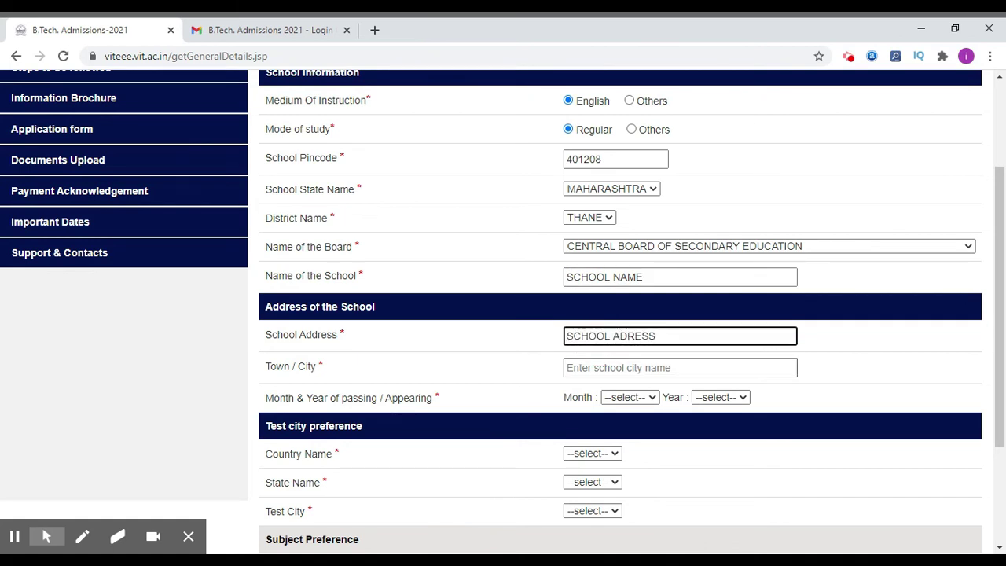
click(681, 367)
text(SCH)
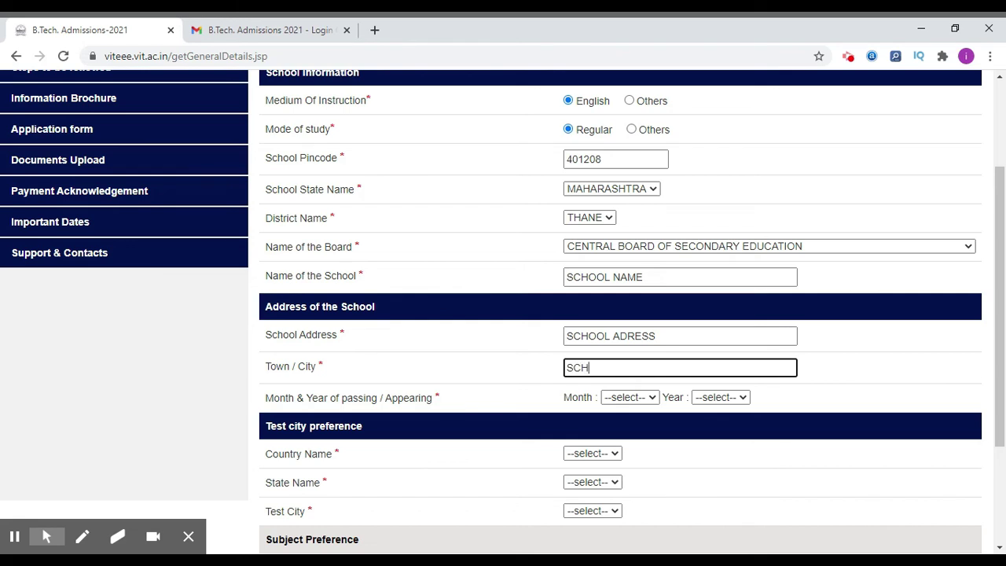
text(OOL TOWN)
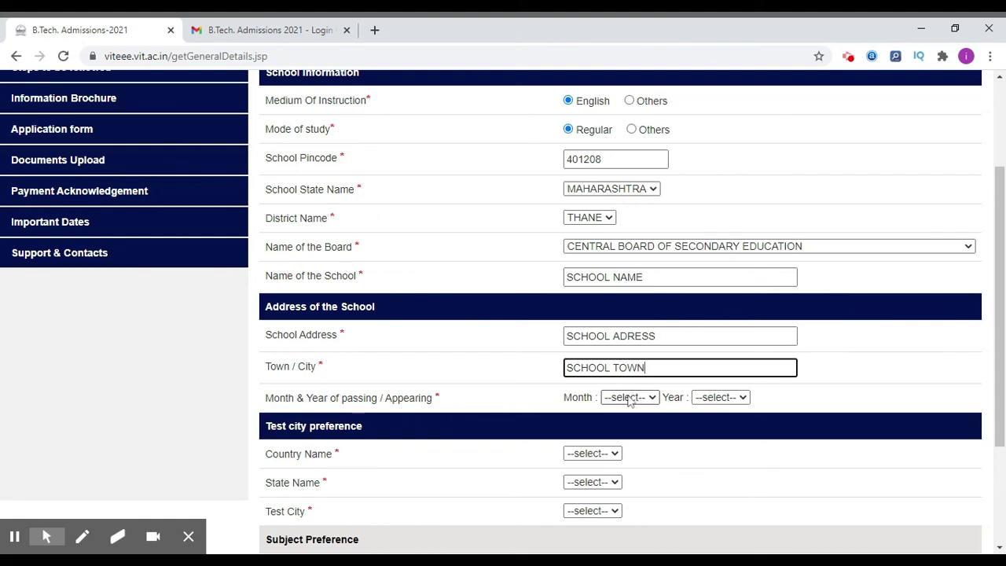
click(631, 397)
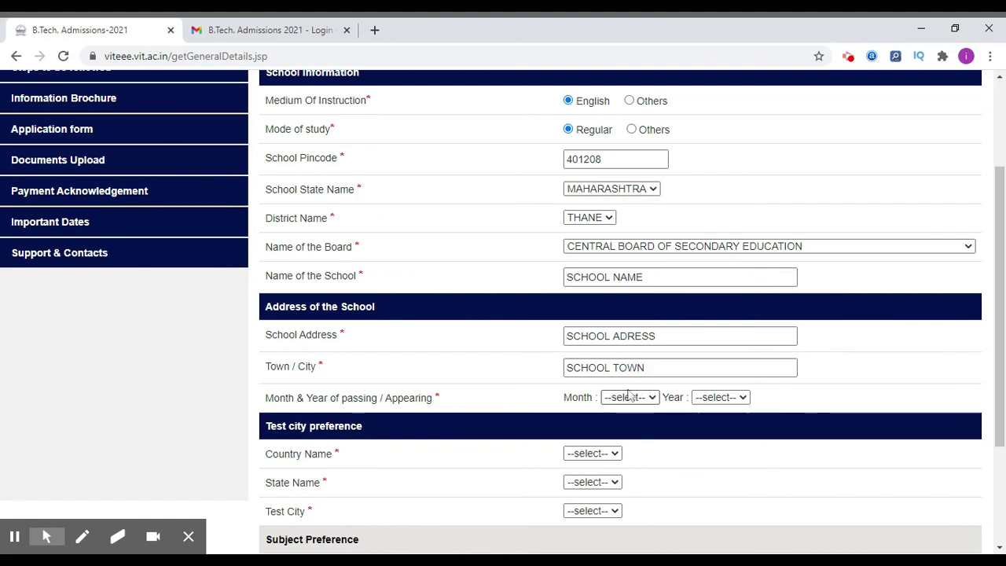
key(a)
click(708, 398)
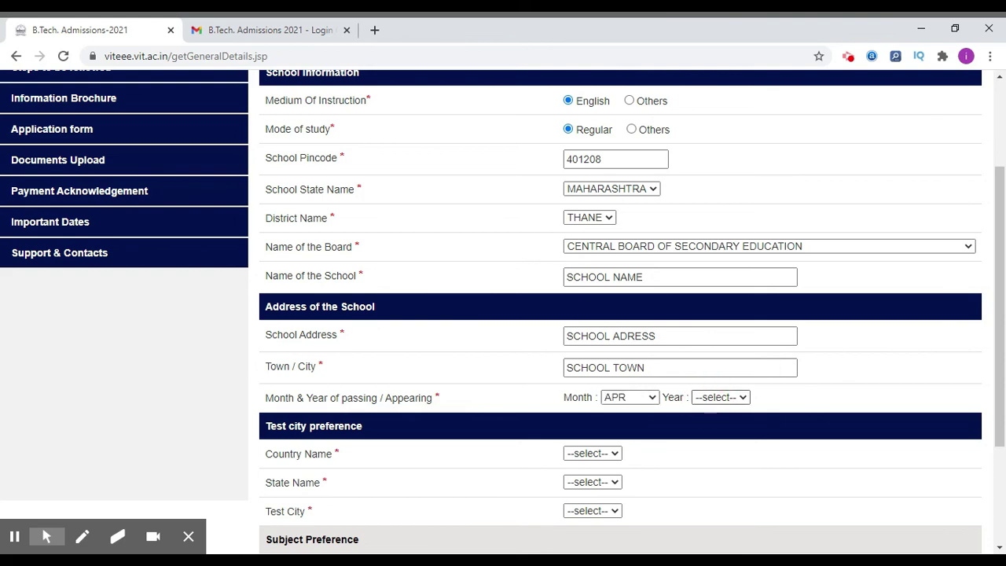
Set passing year 2019 and test city preference India, Delhi, Delhi.
key(2)
scroll(521, 362, down, 2)
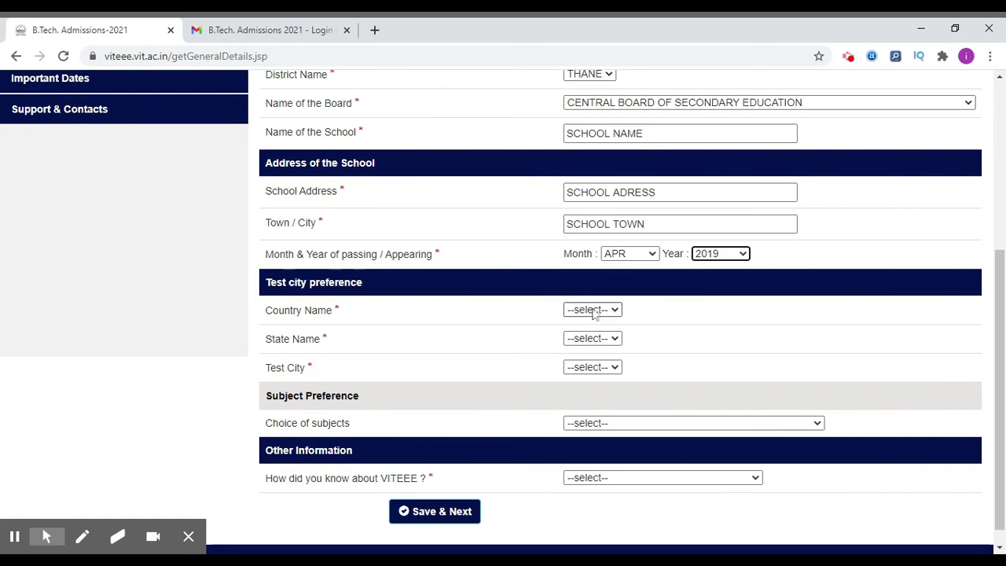
click(598, 312)
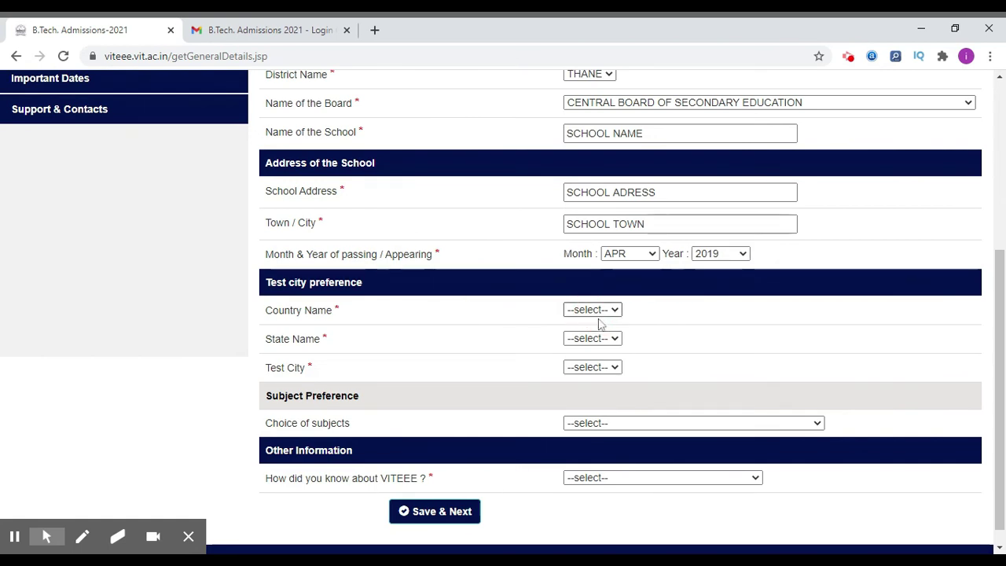
click(600, 323)
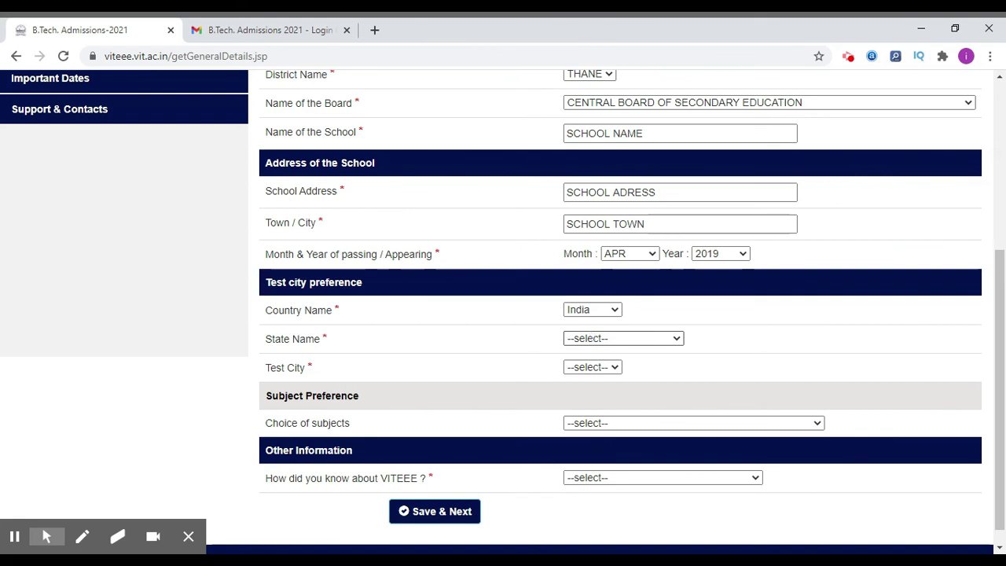
click(575, 363)
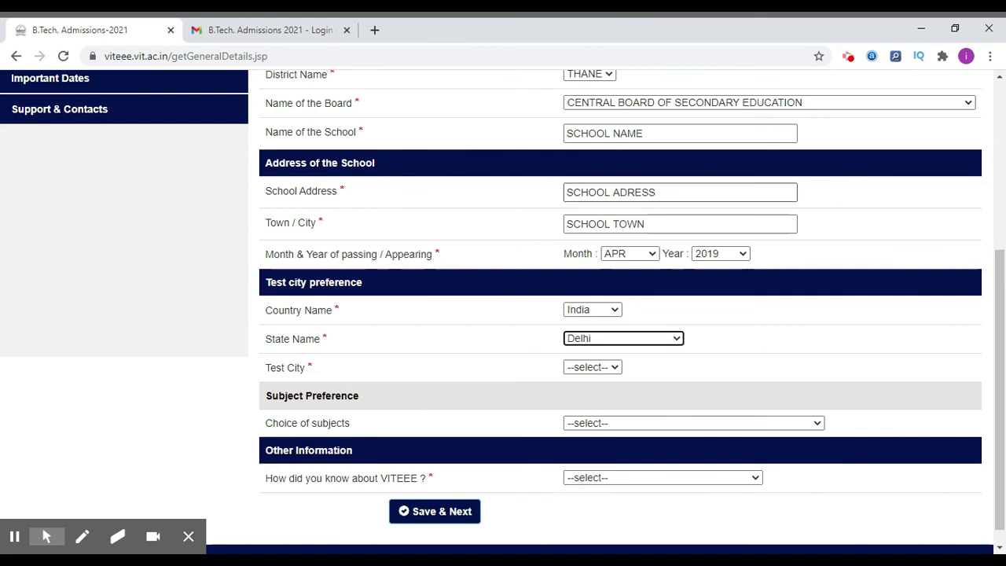
click(585, 382)
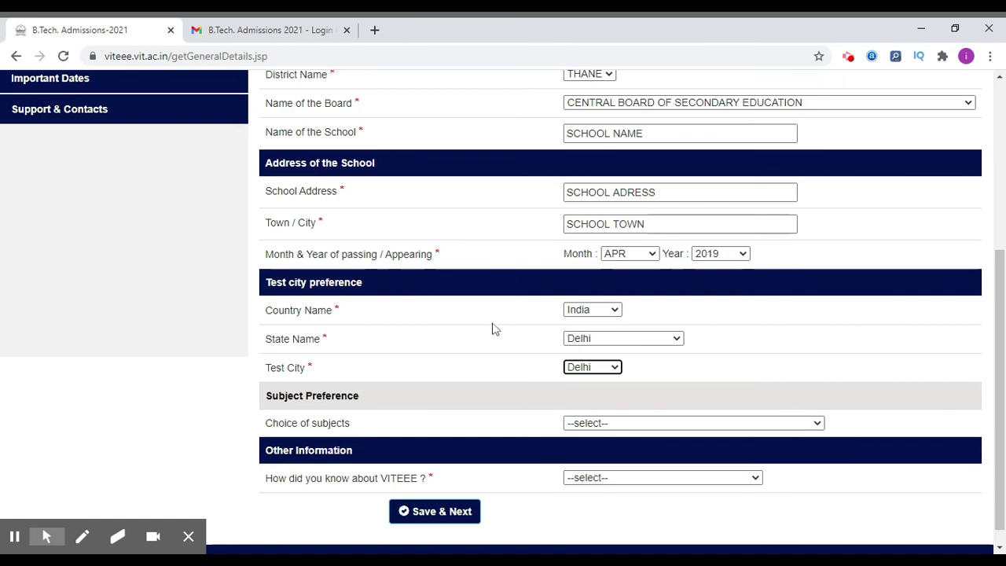
Choose MPCEA subjects and source ONLINE ADVERTISEMENT, specifying TIMES OF INDIA.
scroll(495, 329, down, 1)
mouse_move(585, 411)
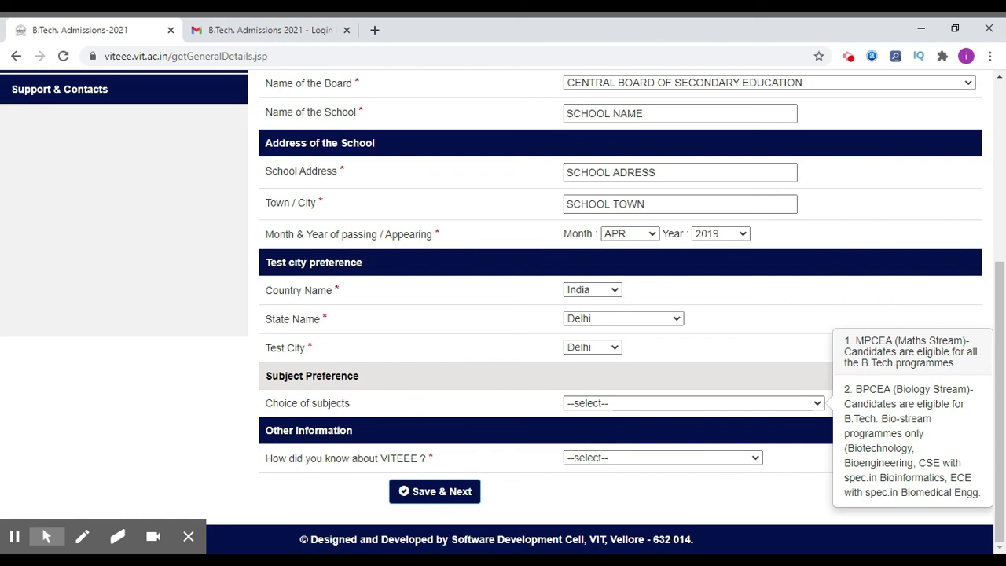
click(610, 356)
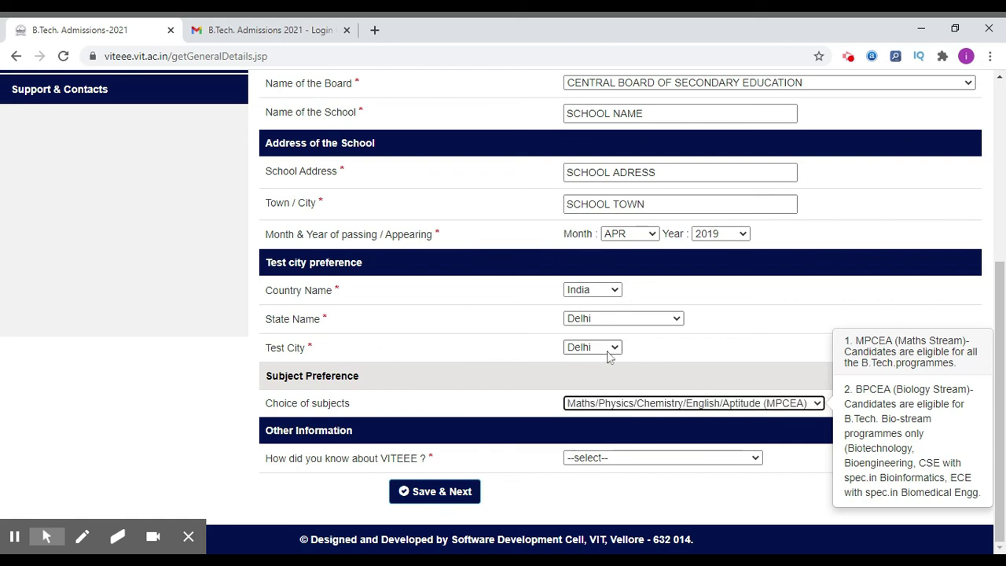
click(589, 463)
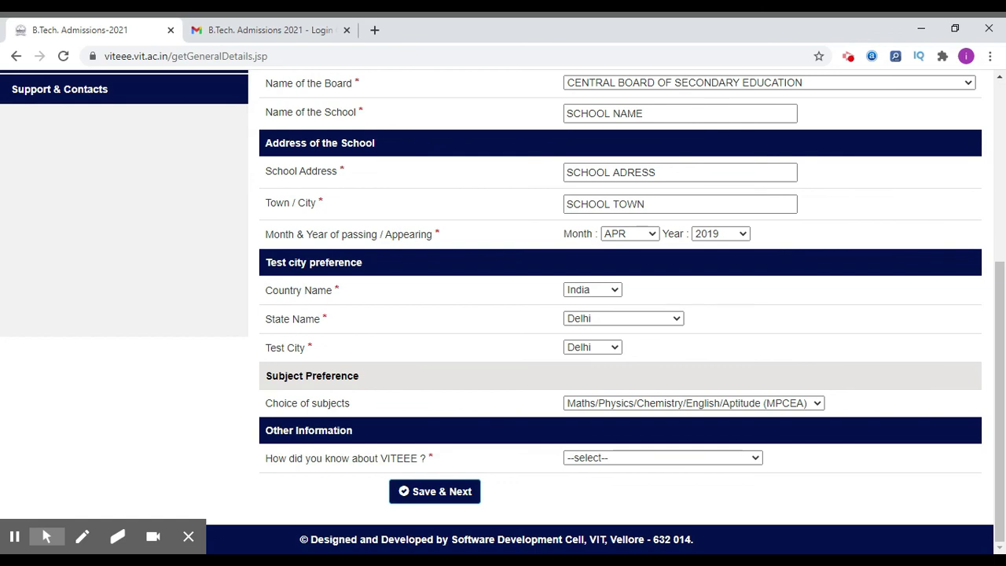
key(o)
click(461, 491)
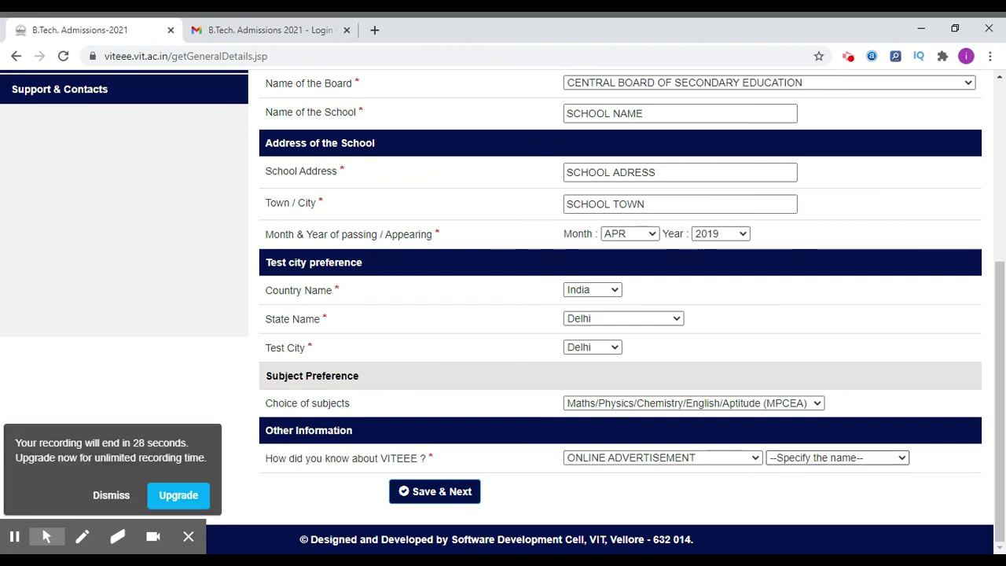
click(838, 479)
Save the school and test-city details and proceed to the fee payment gateway.
click(434, 491)
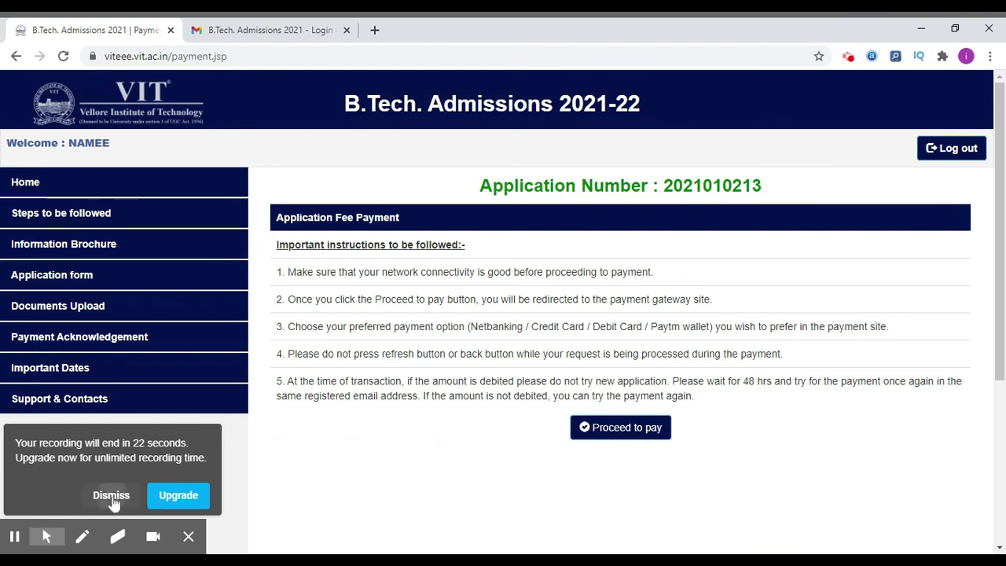
click(110, 497)
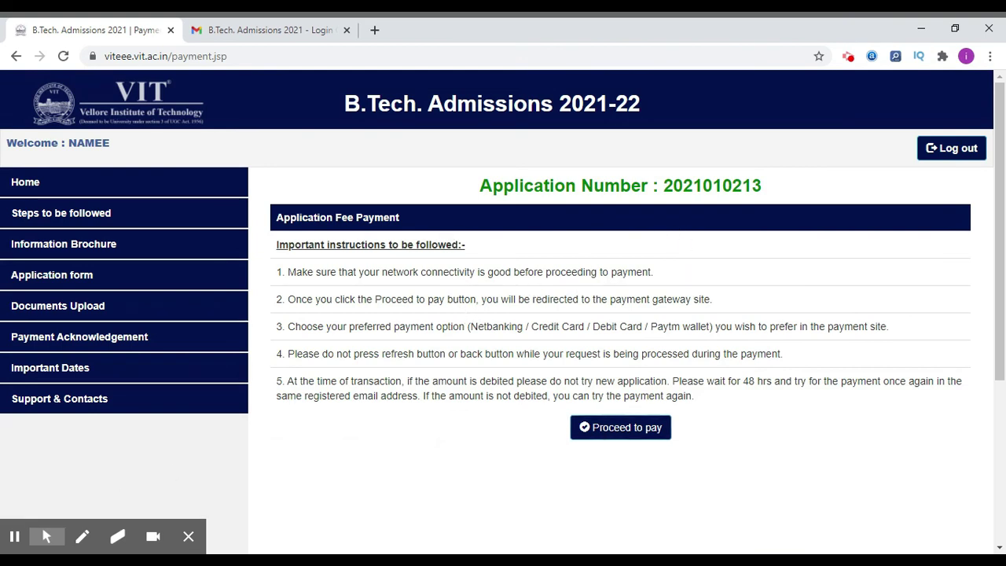
click(611, 433)
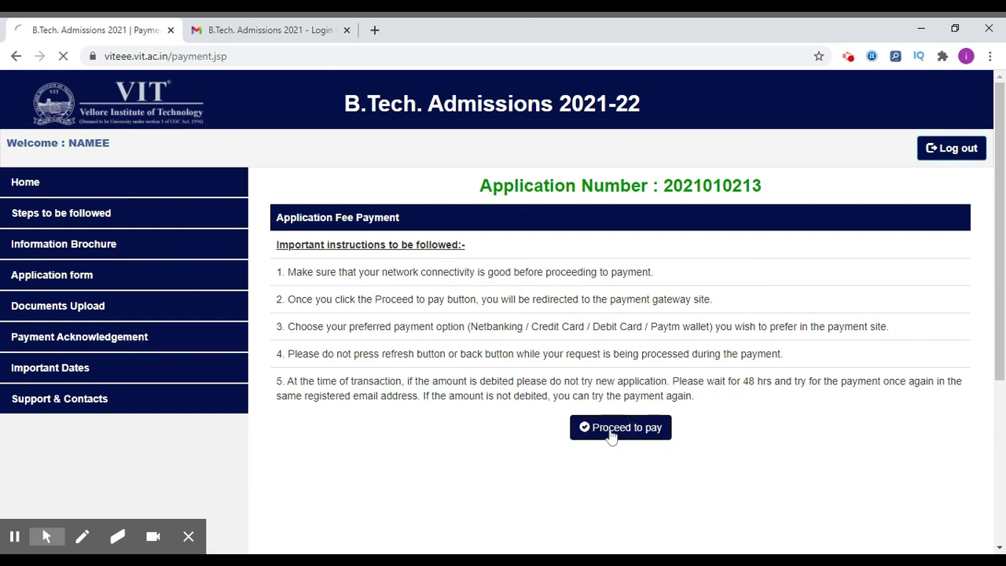